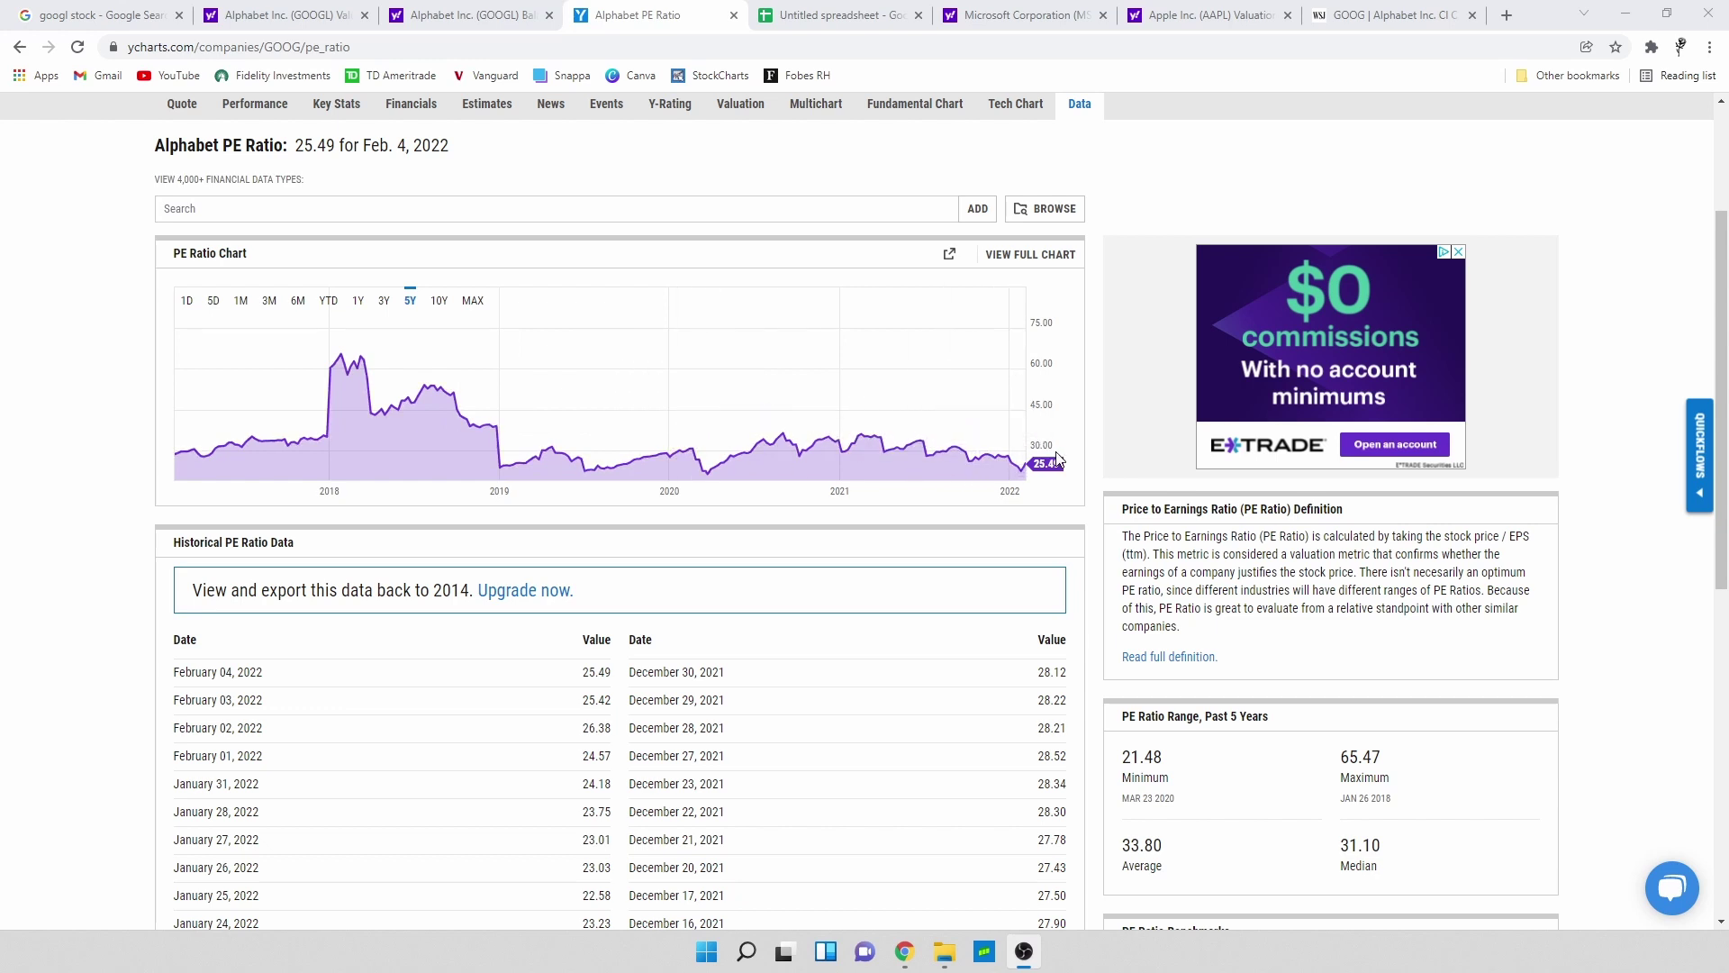
# Step: Check Alphabet's five-year PE ratio range, then switch to the spreadsheet and set its zoom to 125%
pyautogui.scroll(-3, 1106, 453)
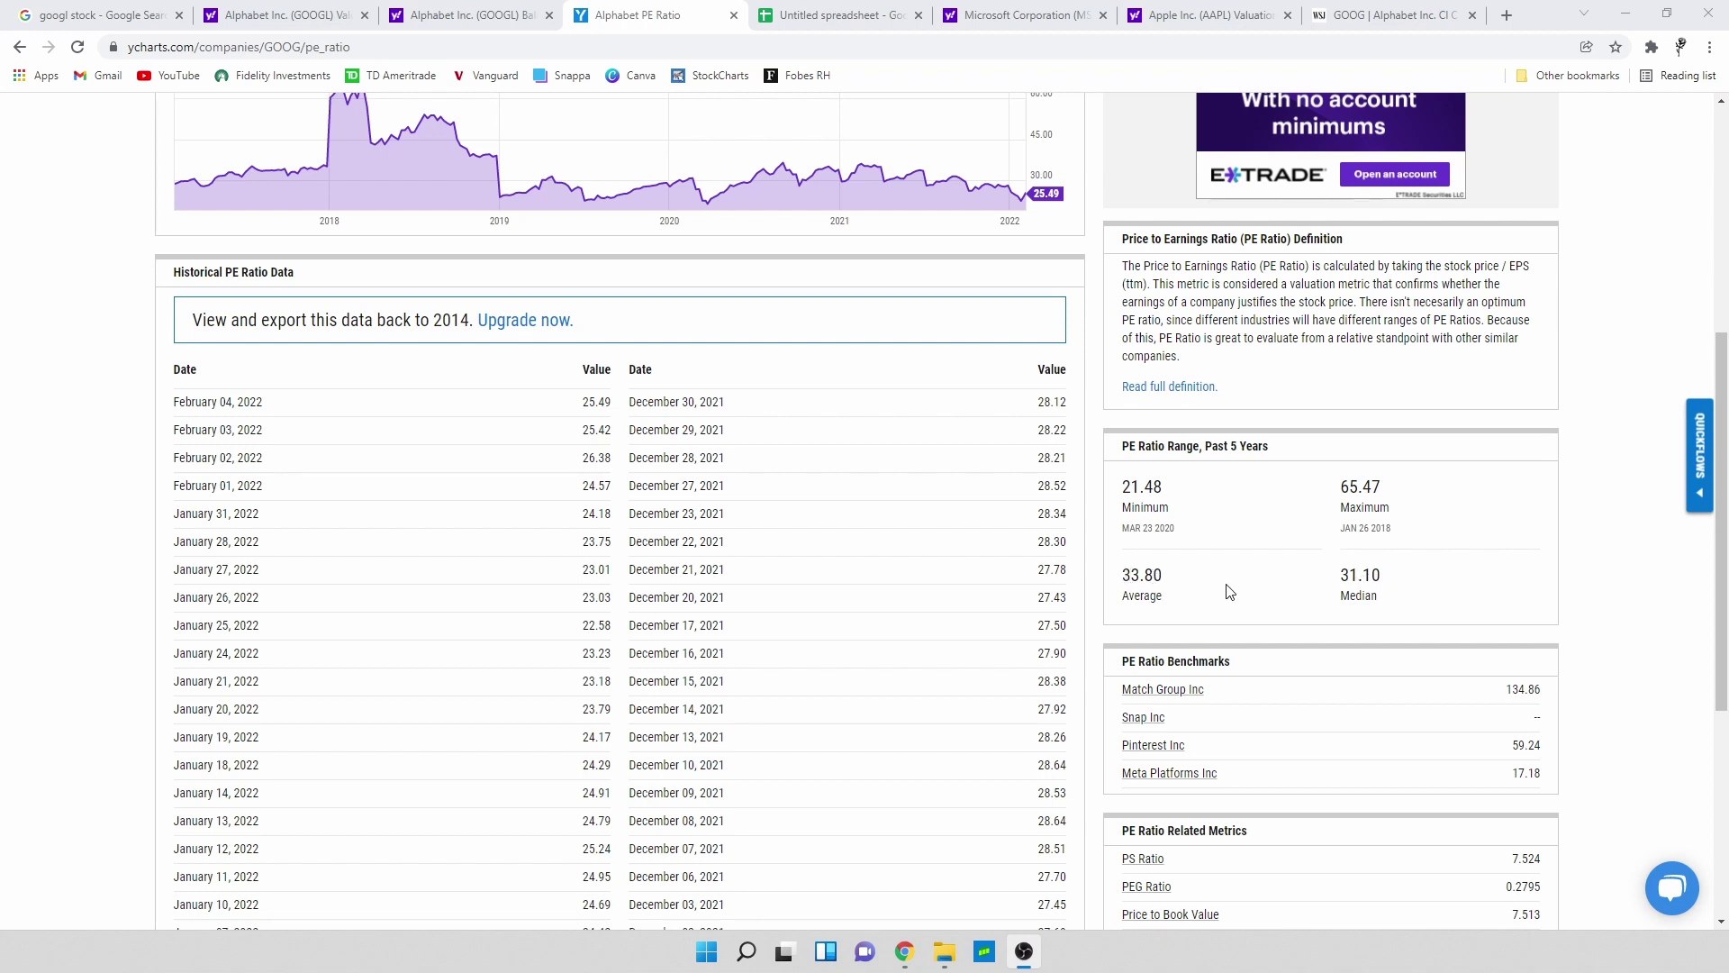
pyautogui.hotkey('ctrl', 'Tab')
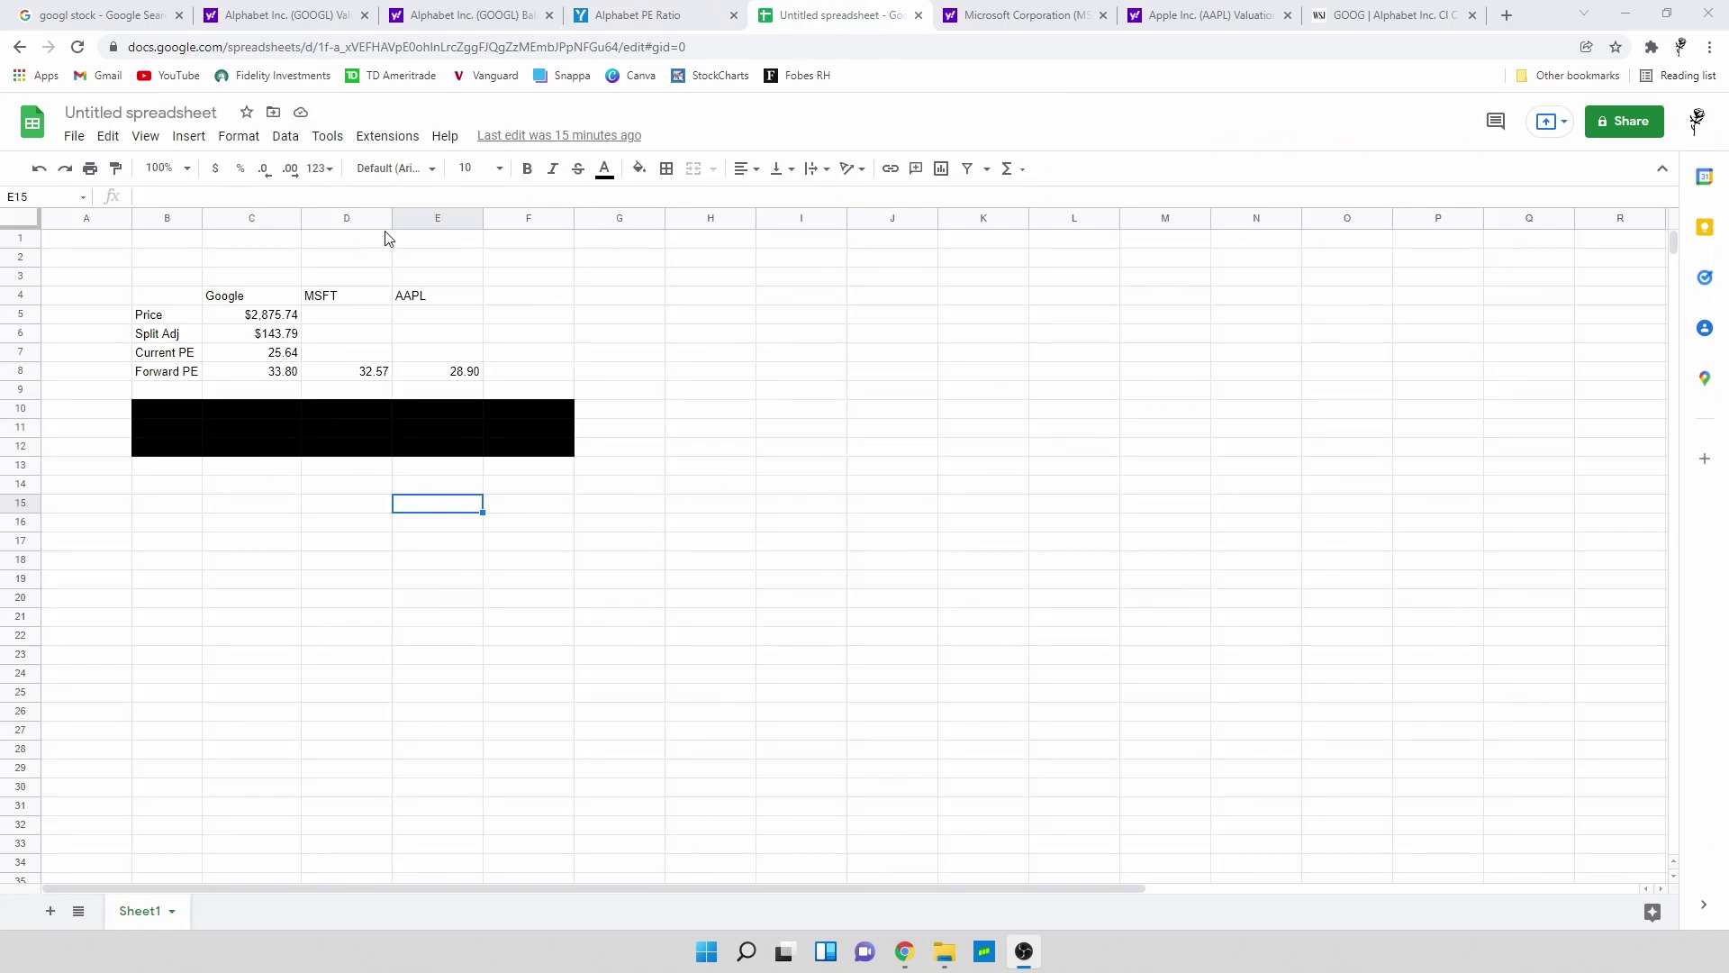
pyautogui.click(166, 170)
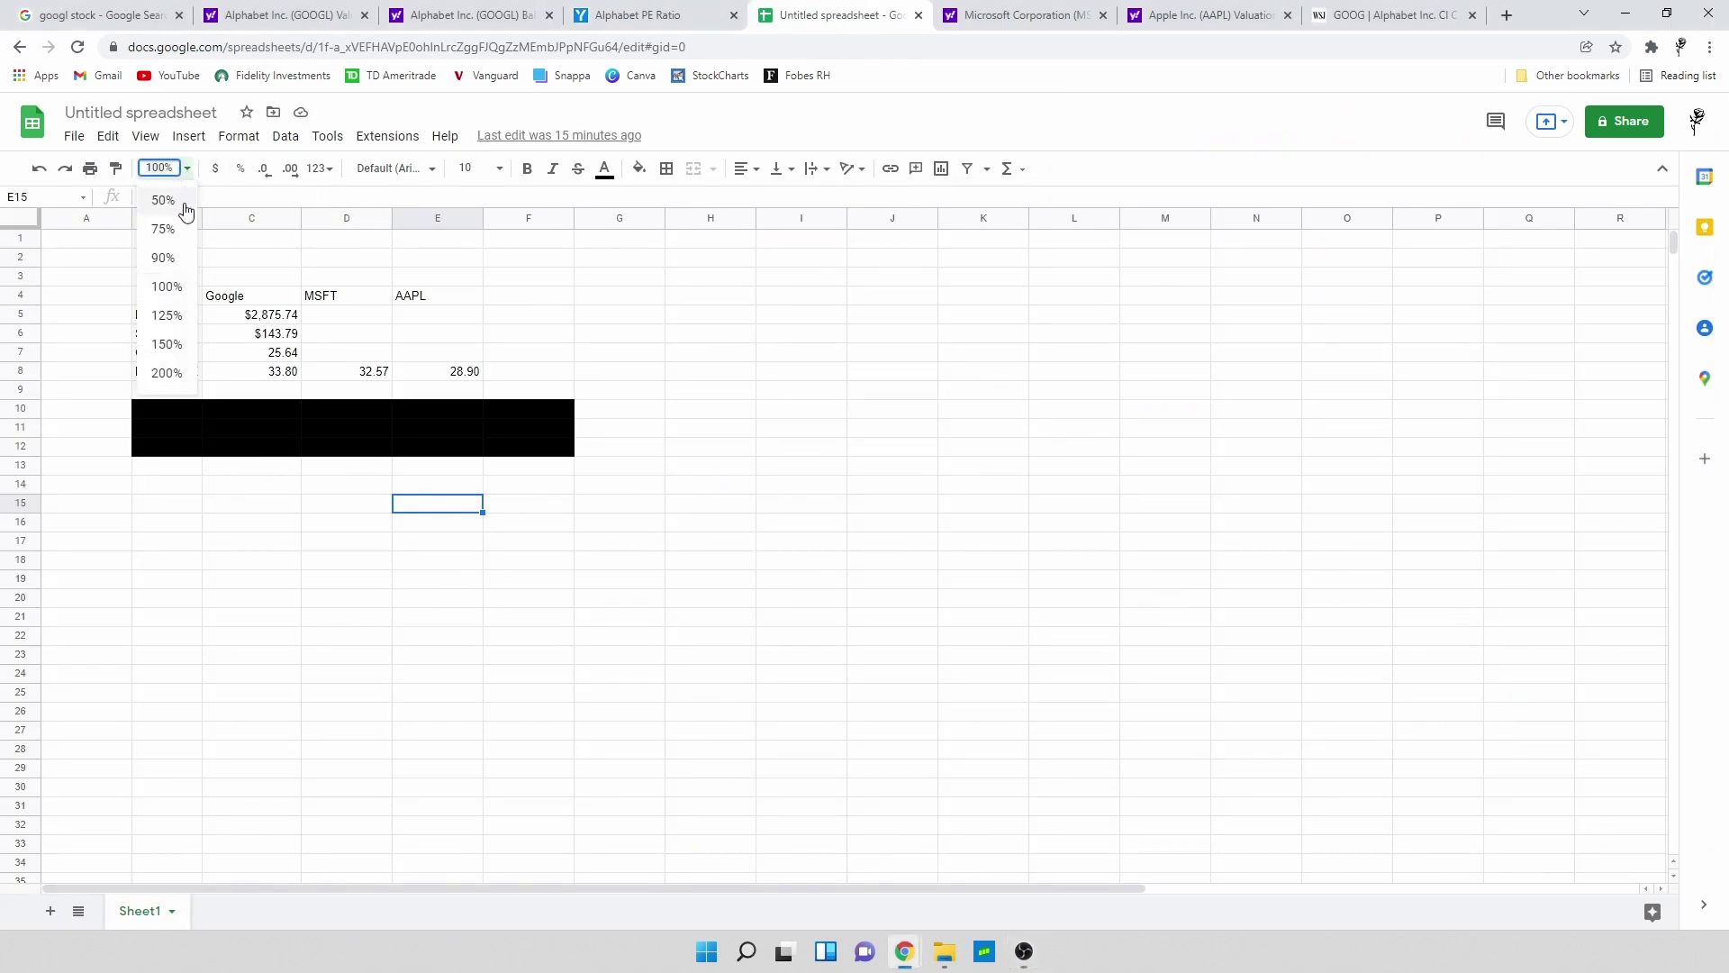
pyautogui.click(171, 315)
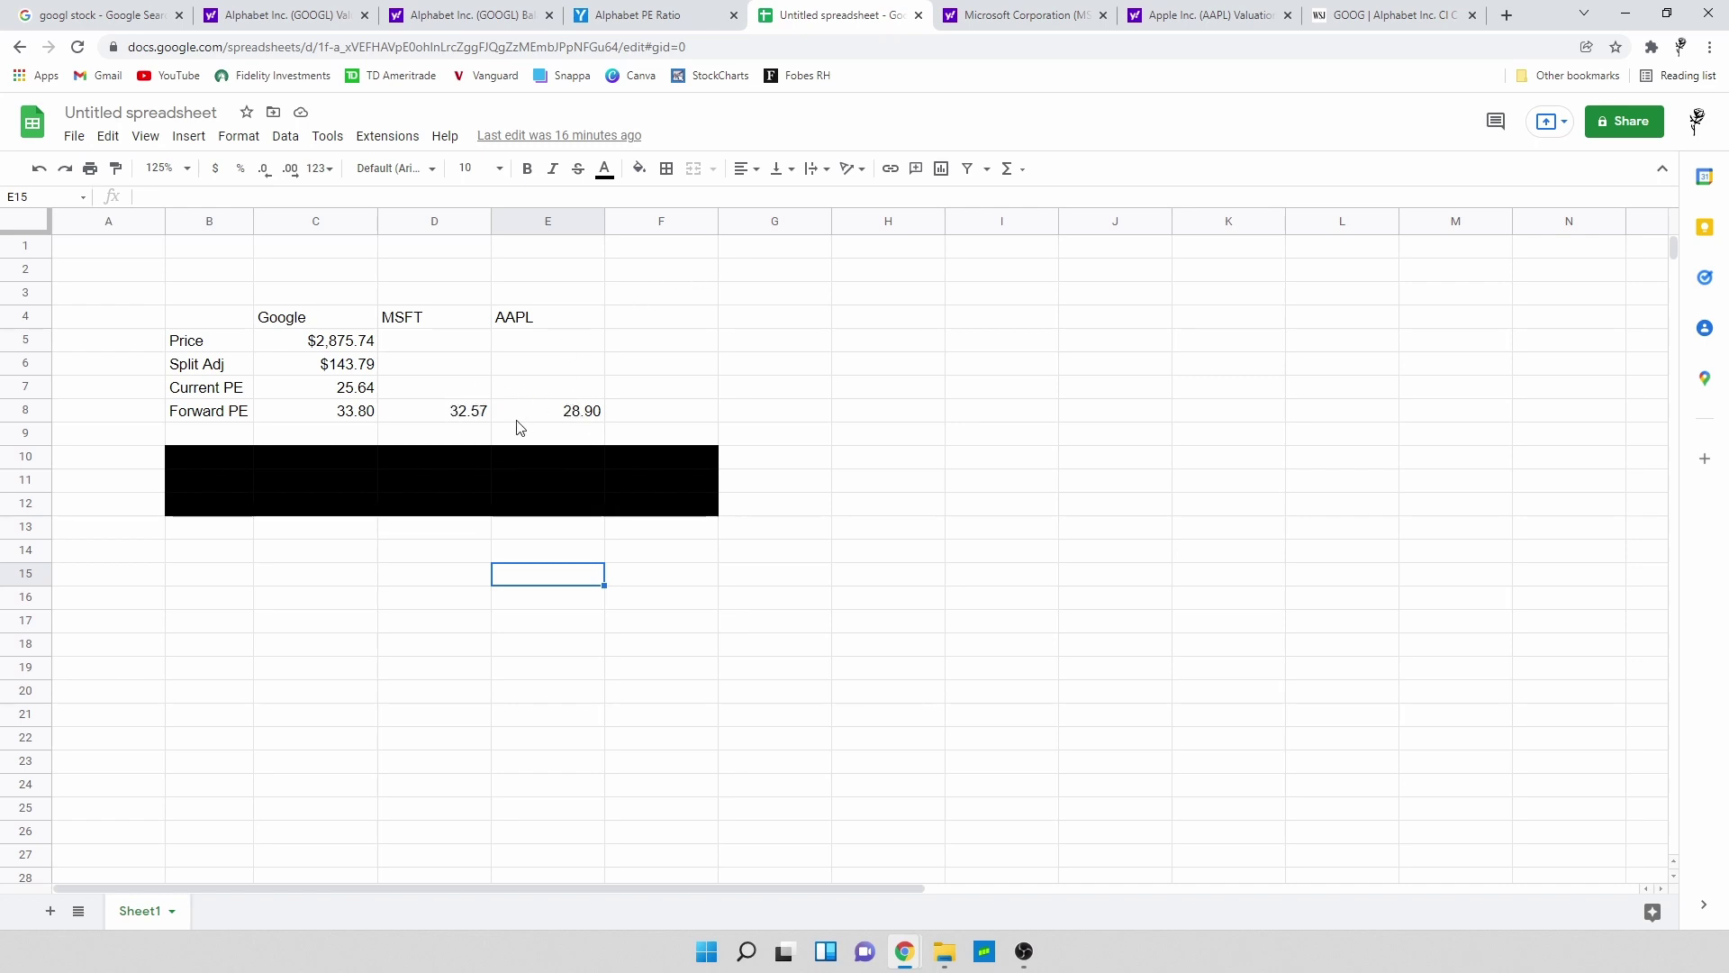
# Step: Check the current forward P/E of Microsoft and Apple on their Yahoo Finance statistics pages and return to the spreadsheet
pyautogui.click(1046, 19)
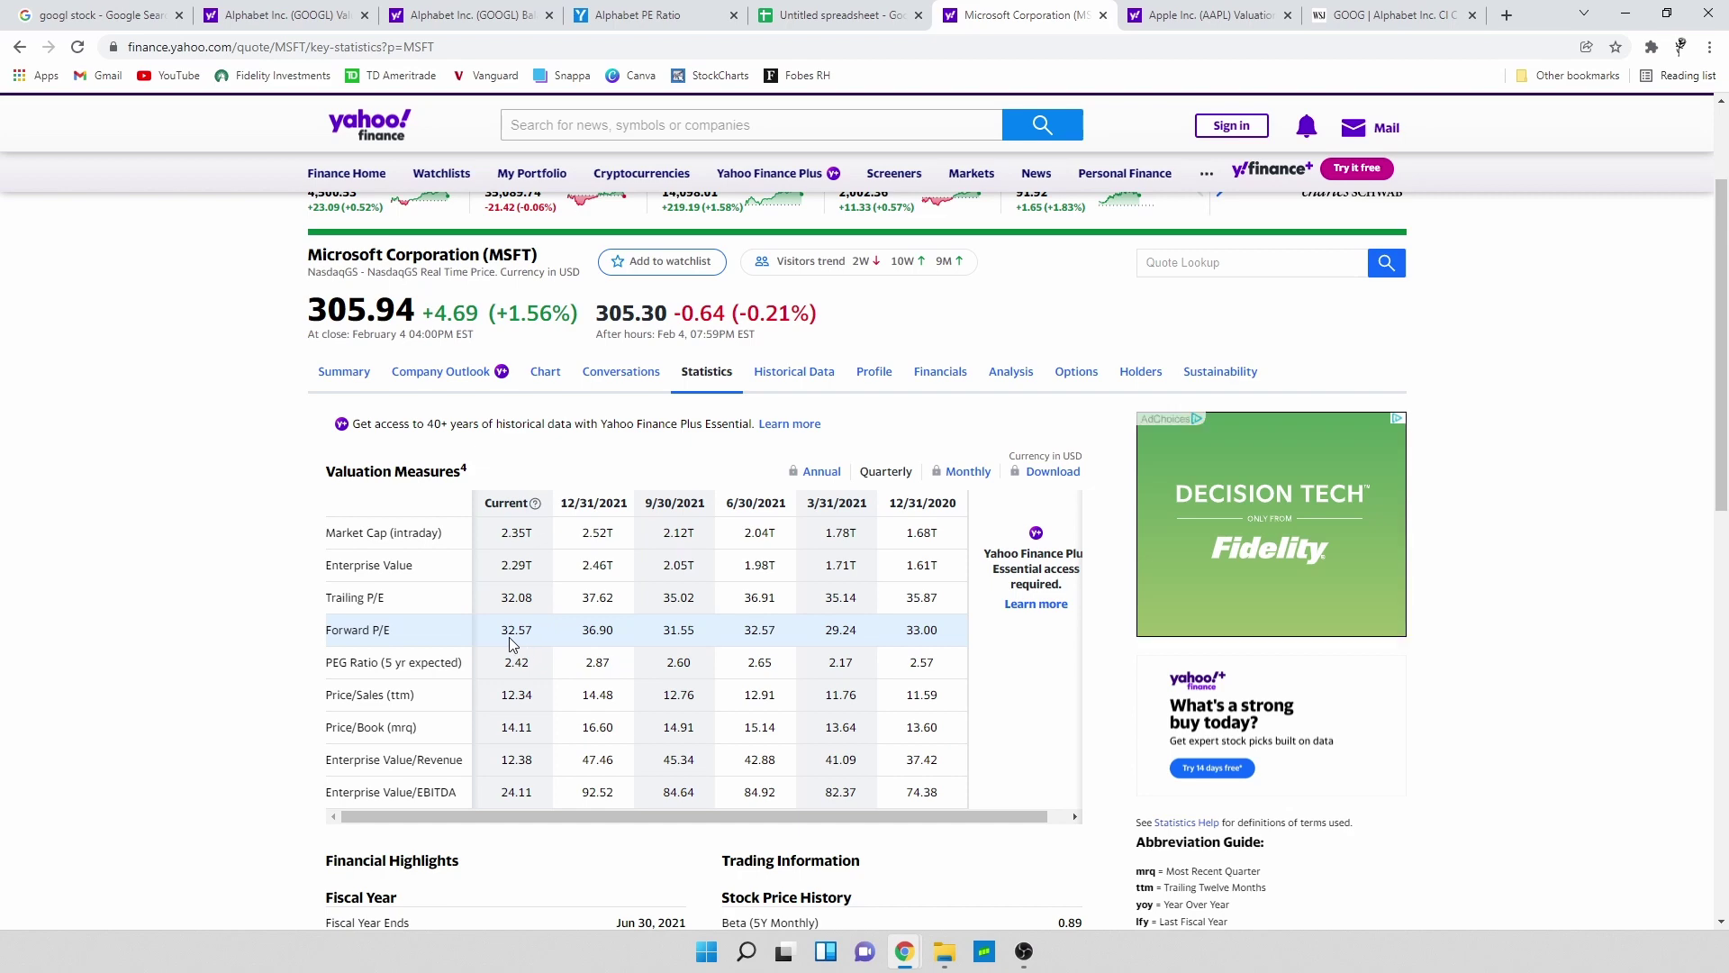
pyautogui.click(1222, 16)
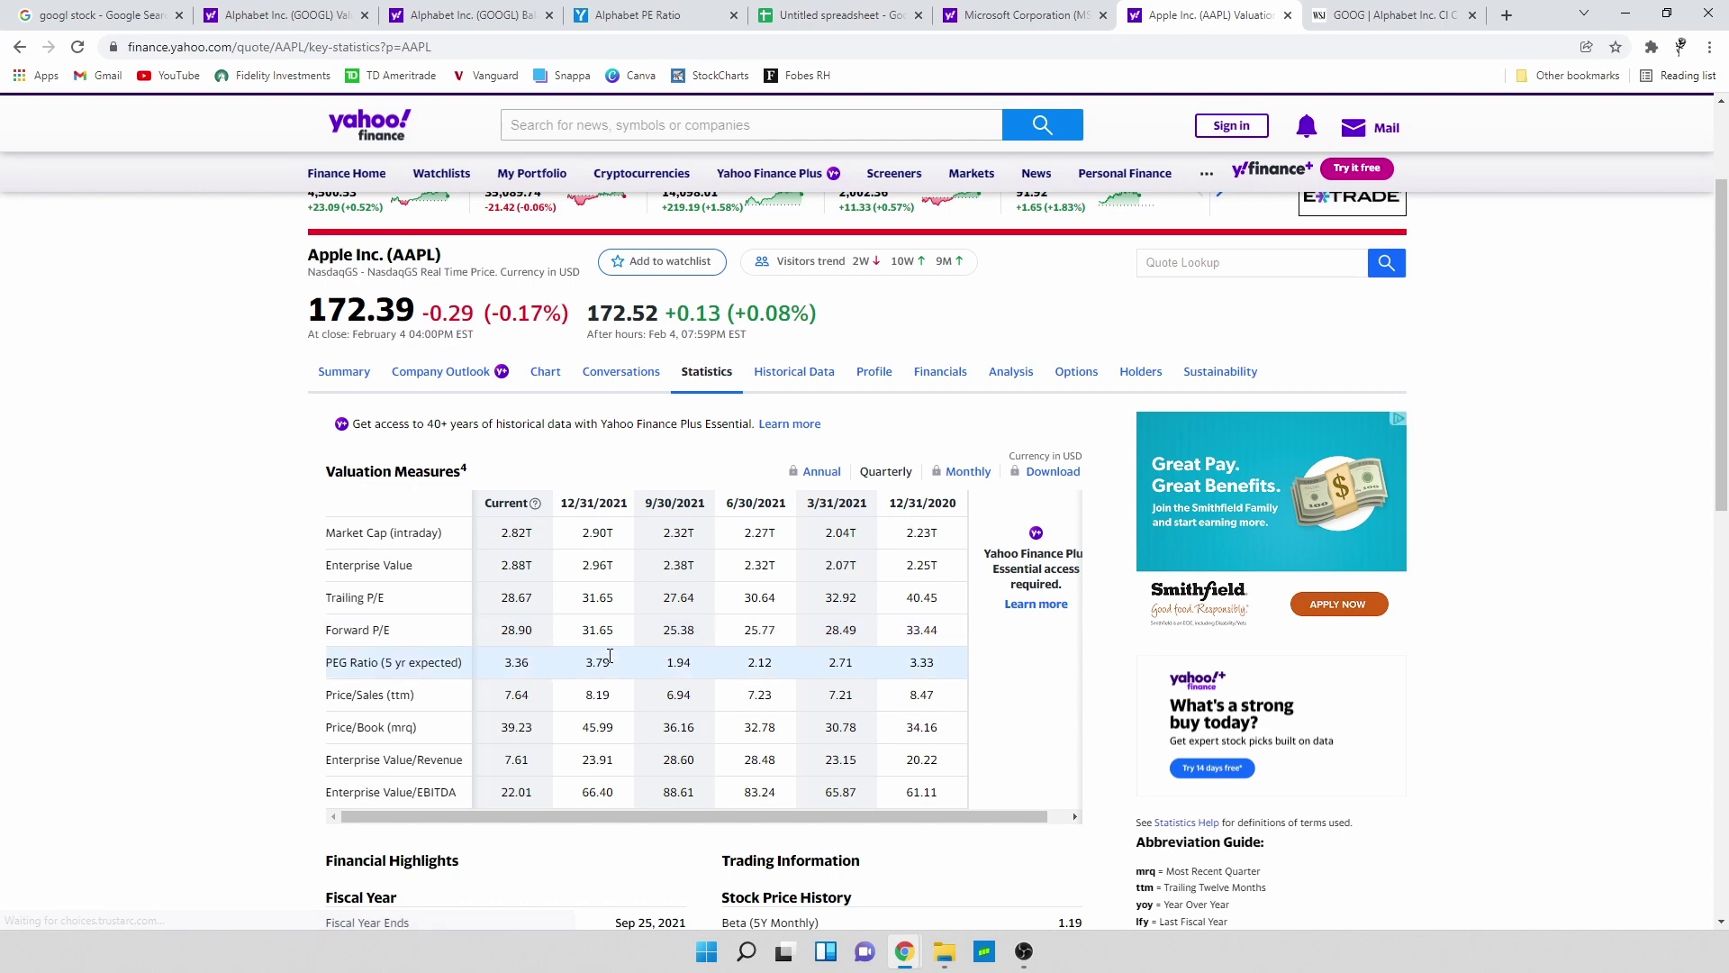
pyautogui.click(841, 11)
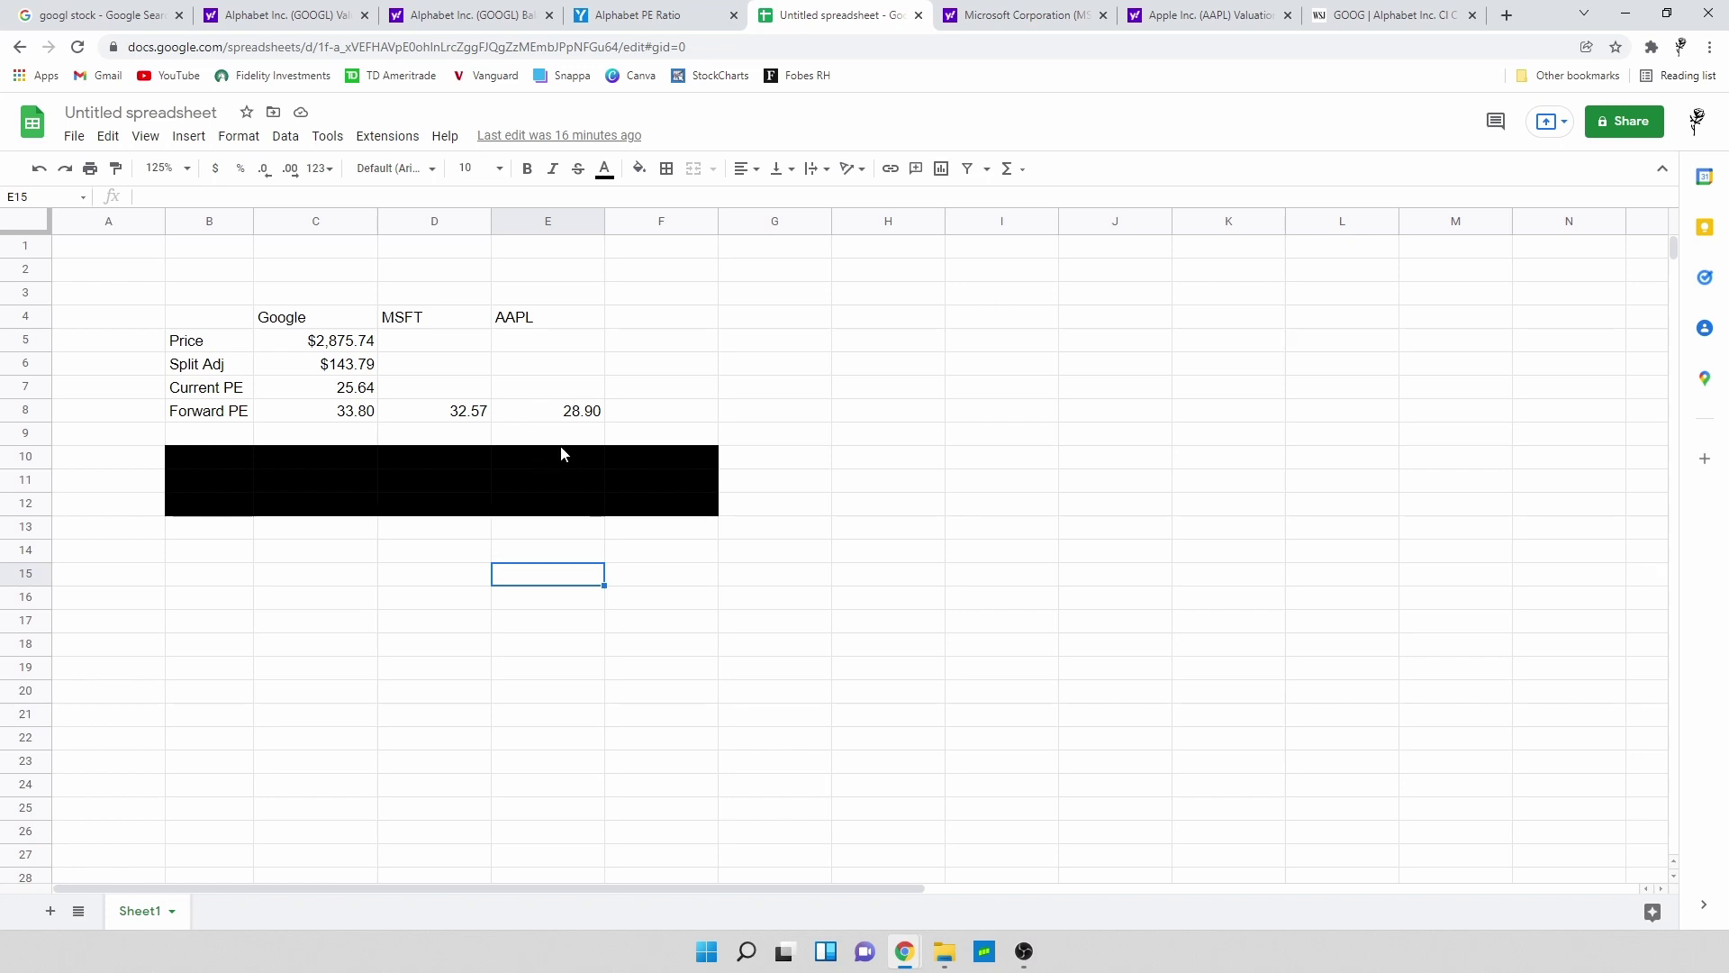
# Step: Reset the black fill on cells E9:E13 in the AAPL column
pyautogui.moveTo(561, 441); pyautogui.dragTo(559, 535)
pyautogui.click(638, 169)
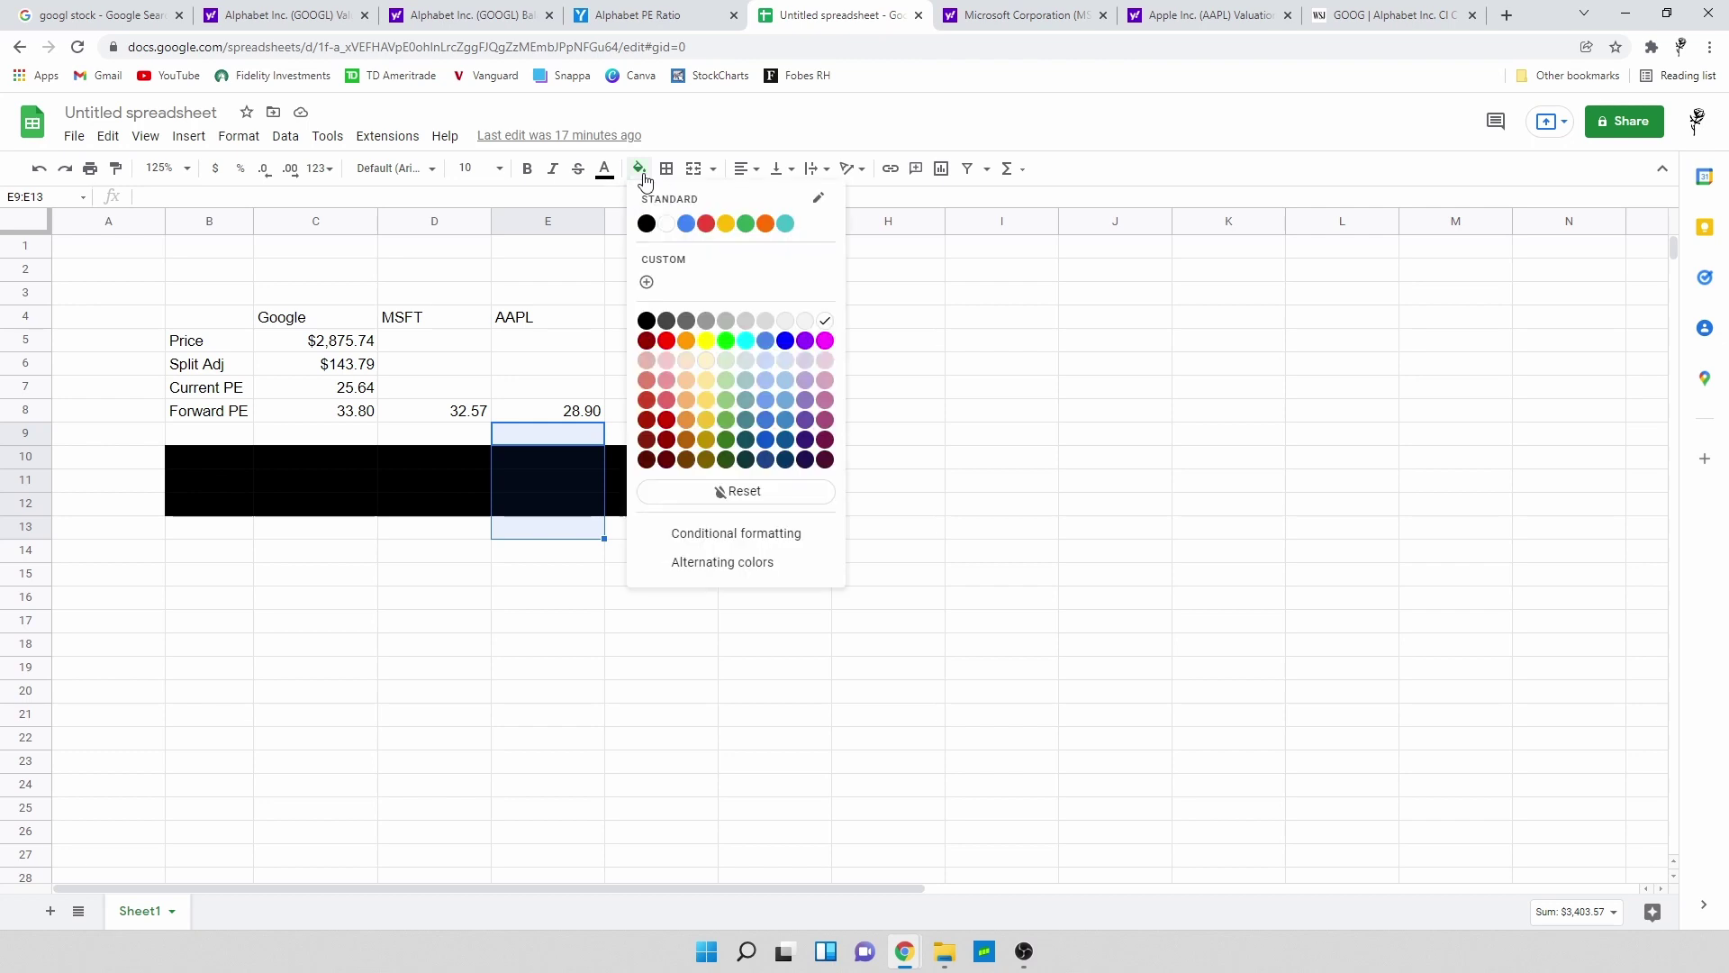
pyautogui.click(703, 491)
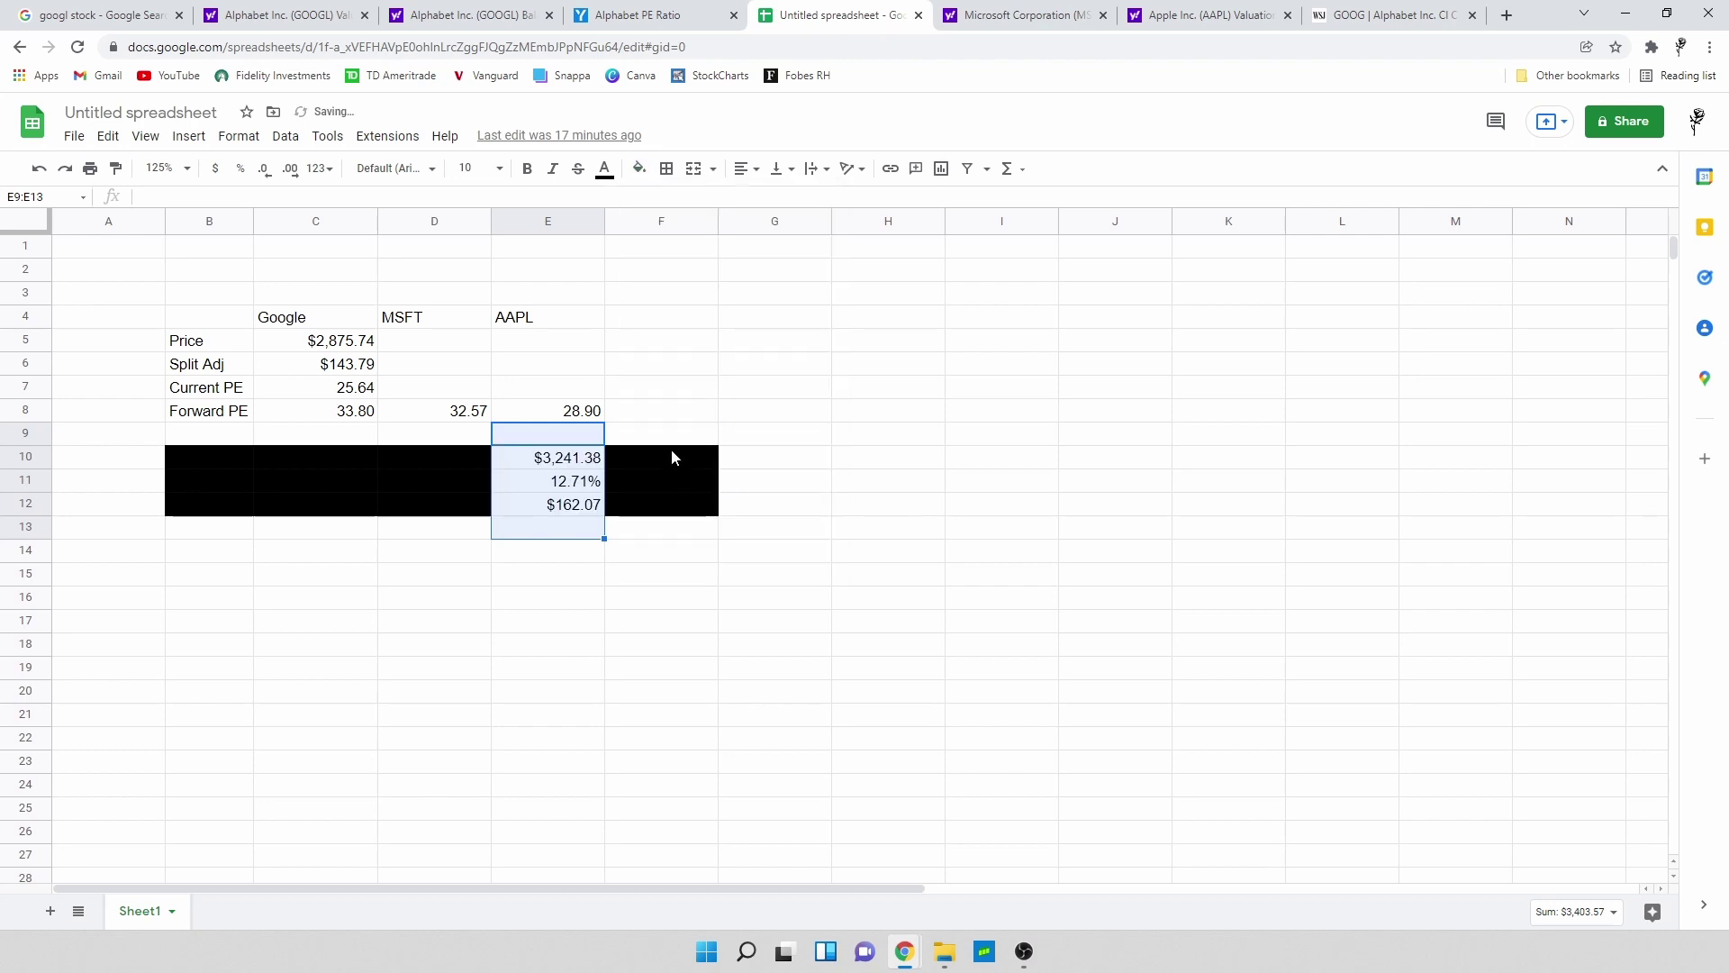
pyautogui.click(772, 394)
# Step: Reset the black fill on the row labels in column B below Forward PE
pyautogui.moveTo(236, 459); pyautogui.dragTo(222, 536)
pyautogui.click(639, 169)
pyautogui.click(710, 491)
pyautogui.click(883, 484)
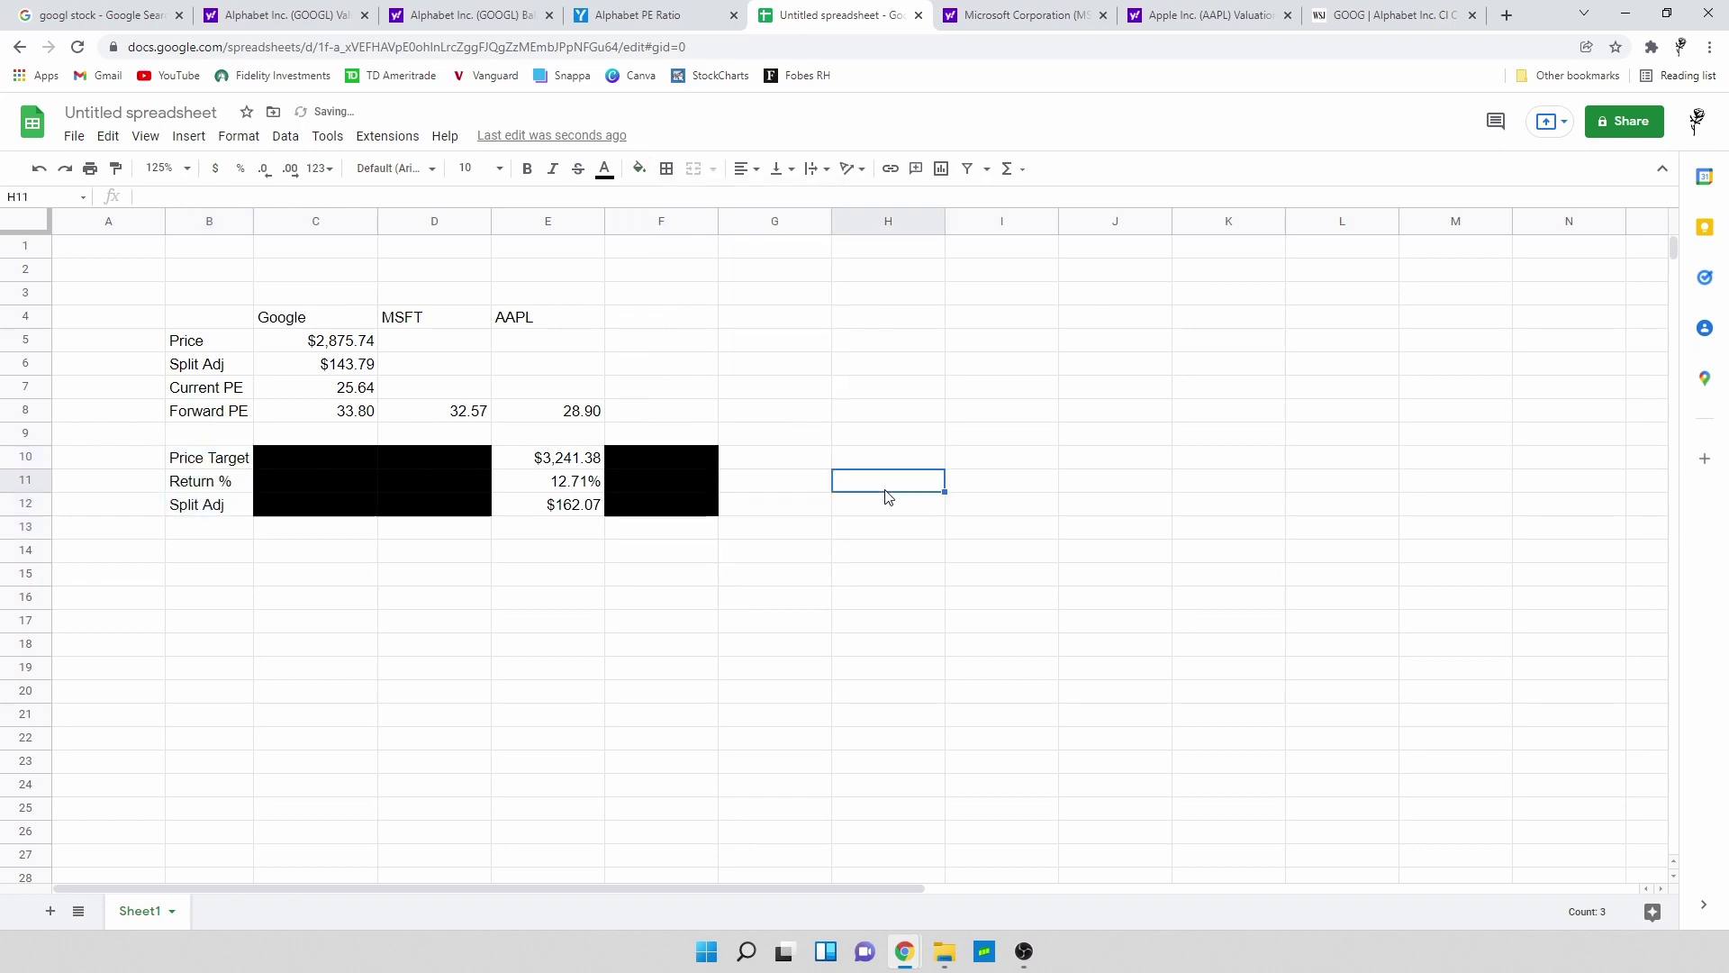
# Step: Inspect the AAPL price target formula in E10 and leave it as it is
pyautogui.click(573, 461)
pyautogui.click(303, 196)
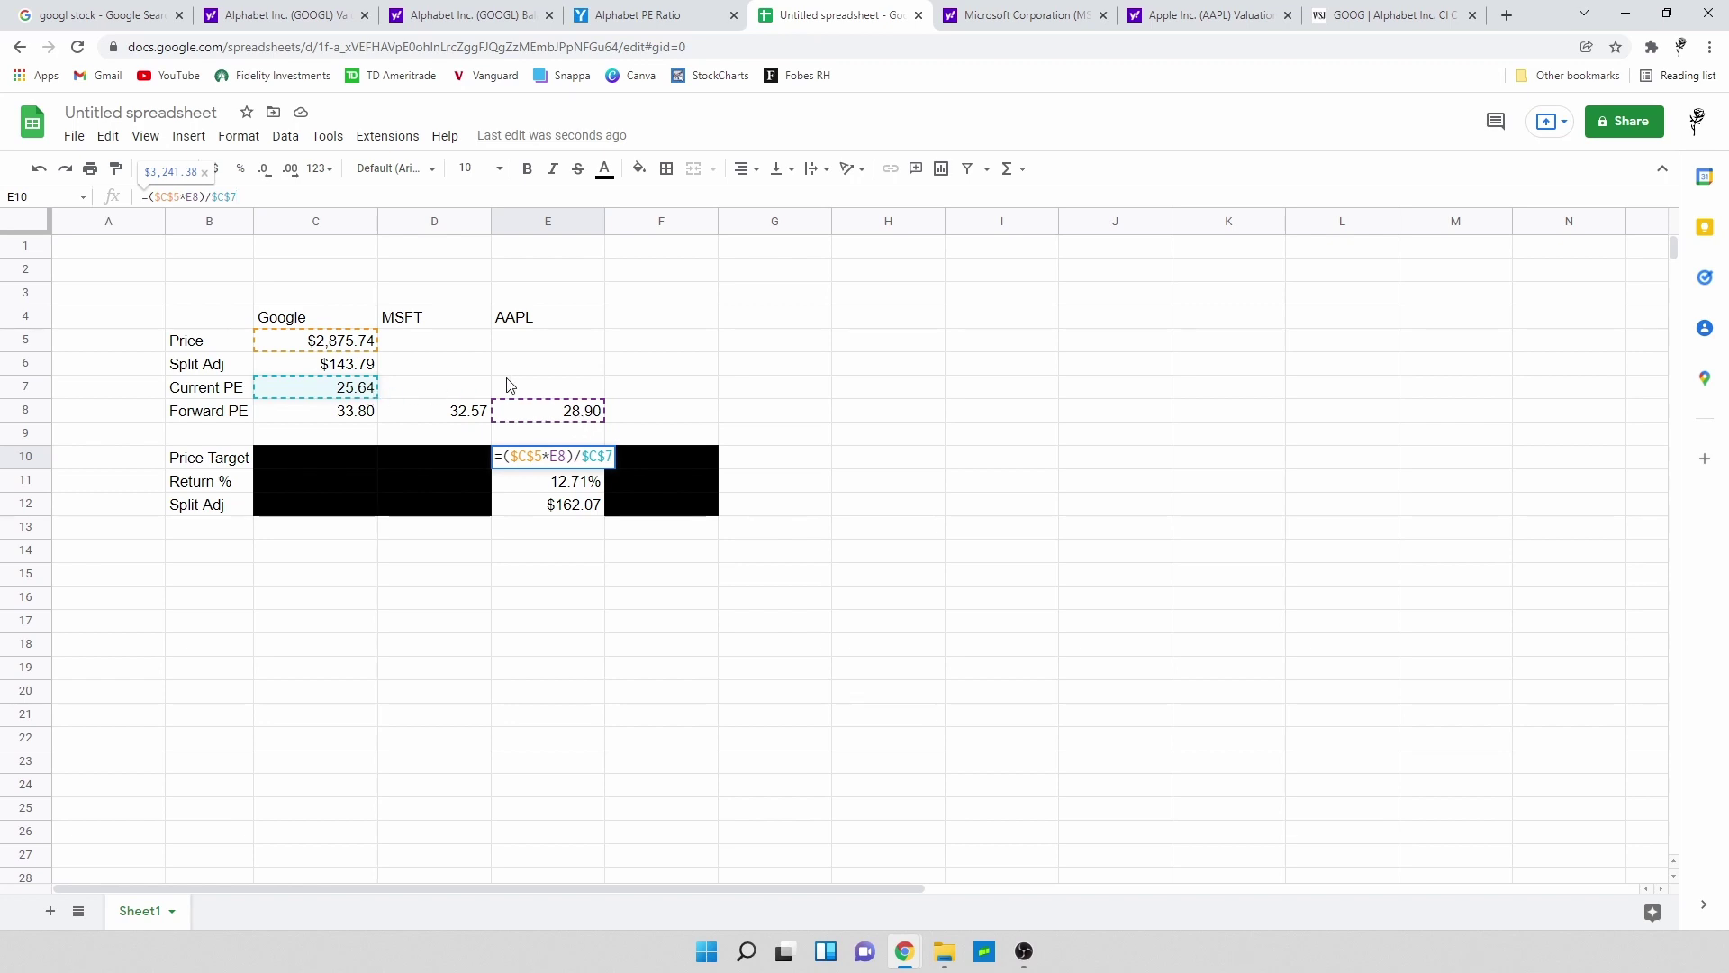
pyautogui.press('Return')
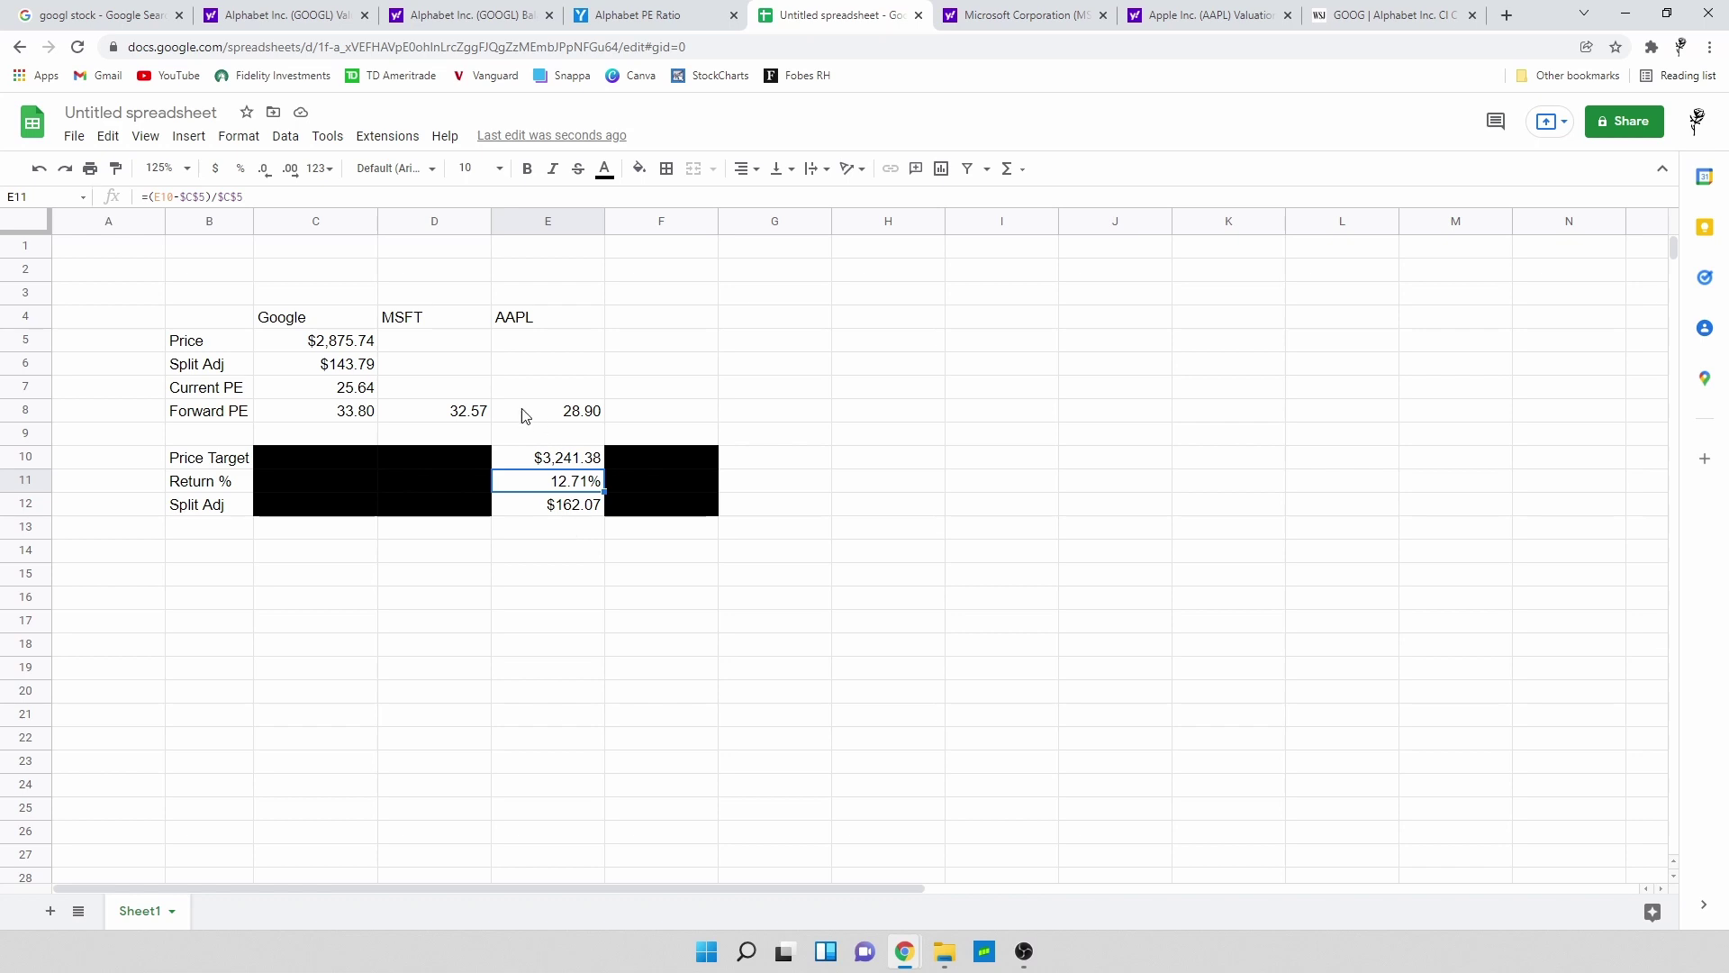
# Step: Reset the black fill on cells D10:D12 in the MSFT column and select its price target
pyautogui.moveTo(453, 453); pyautogui.dragTo(457, 522)
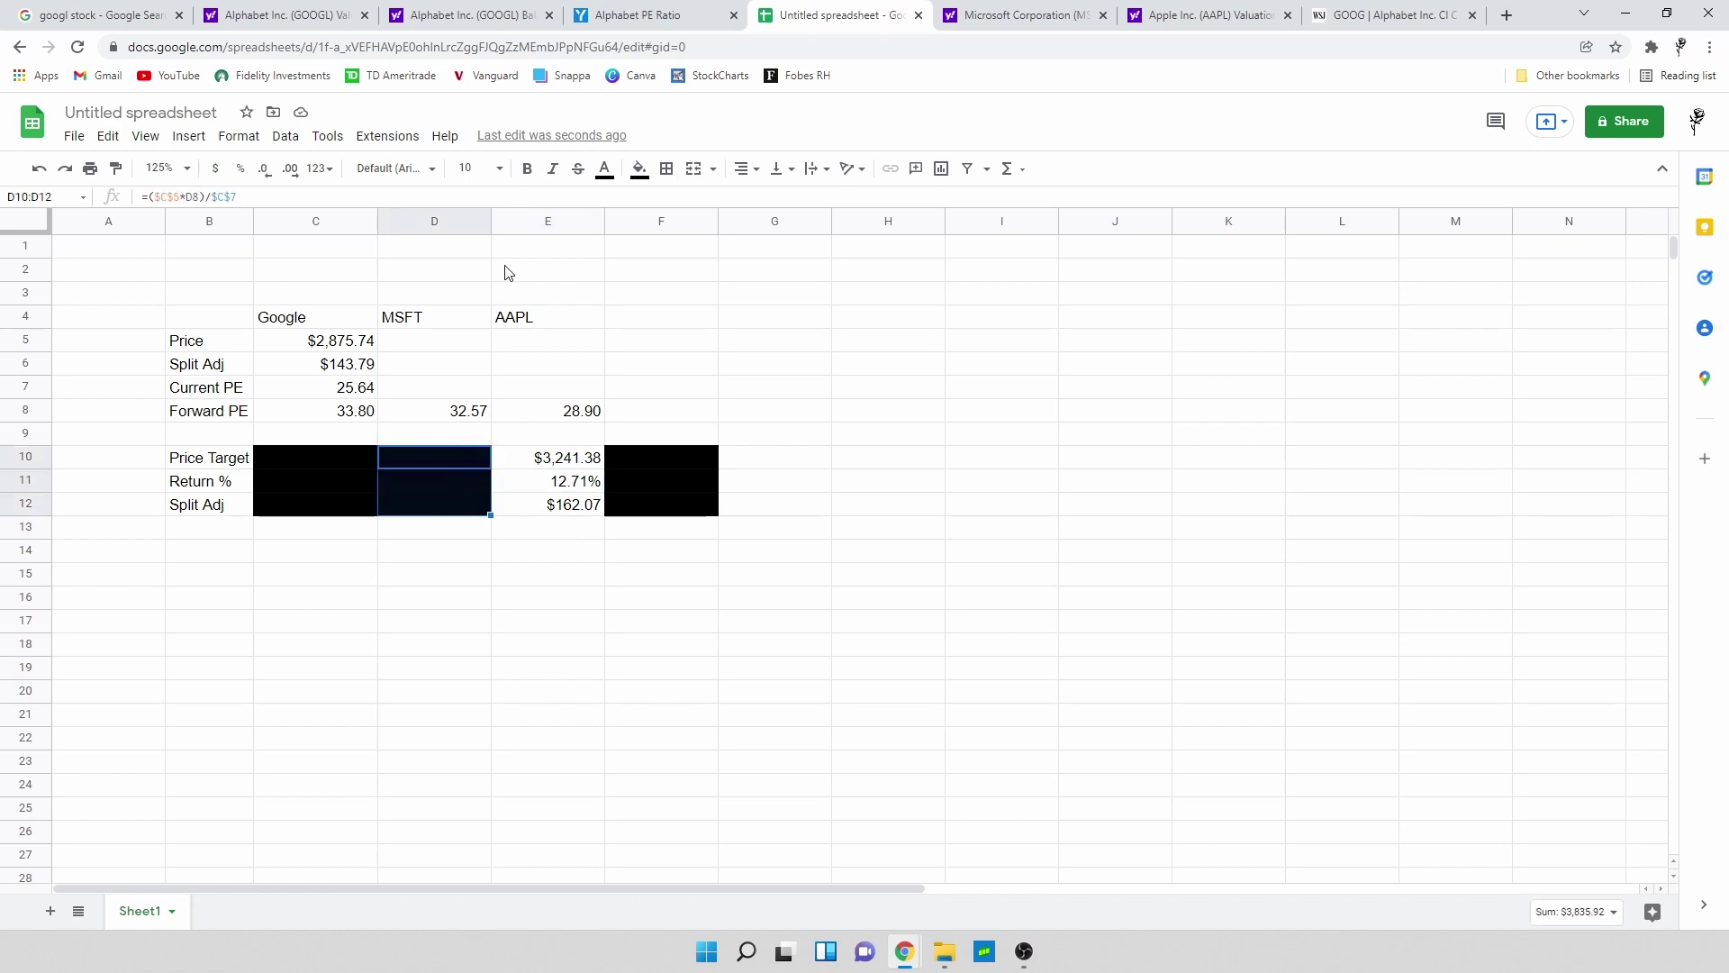
pyautogui.click(639, 170)
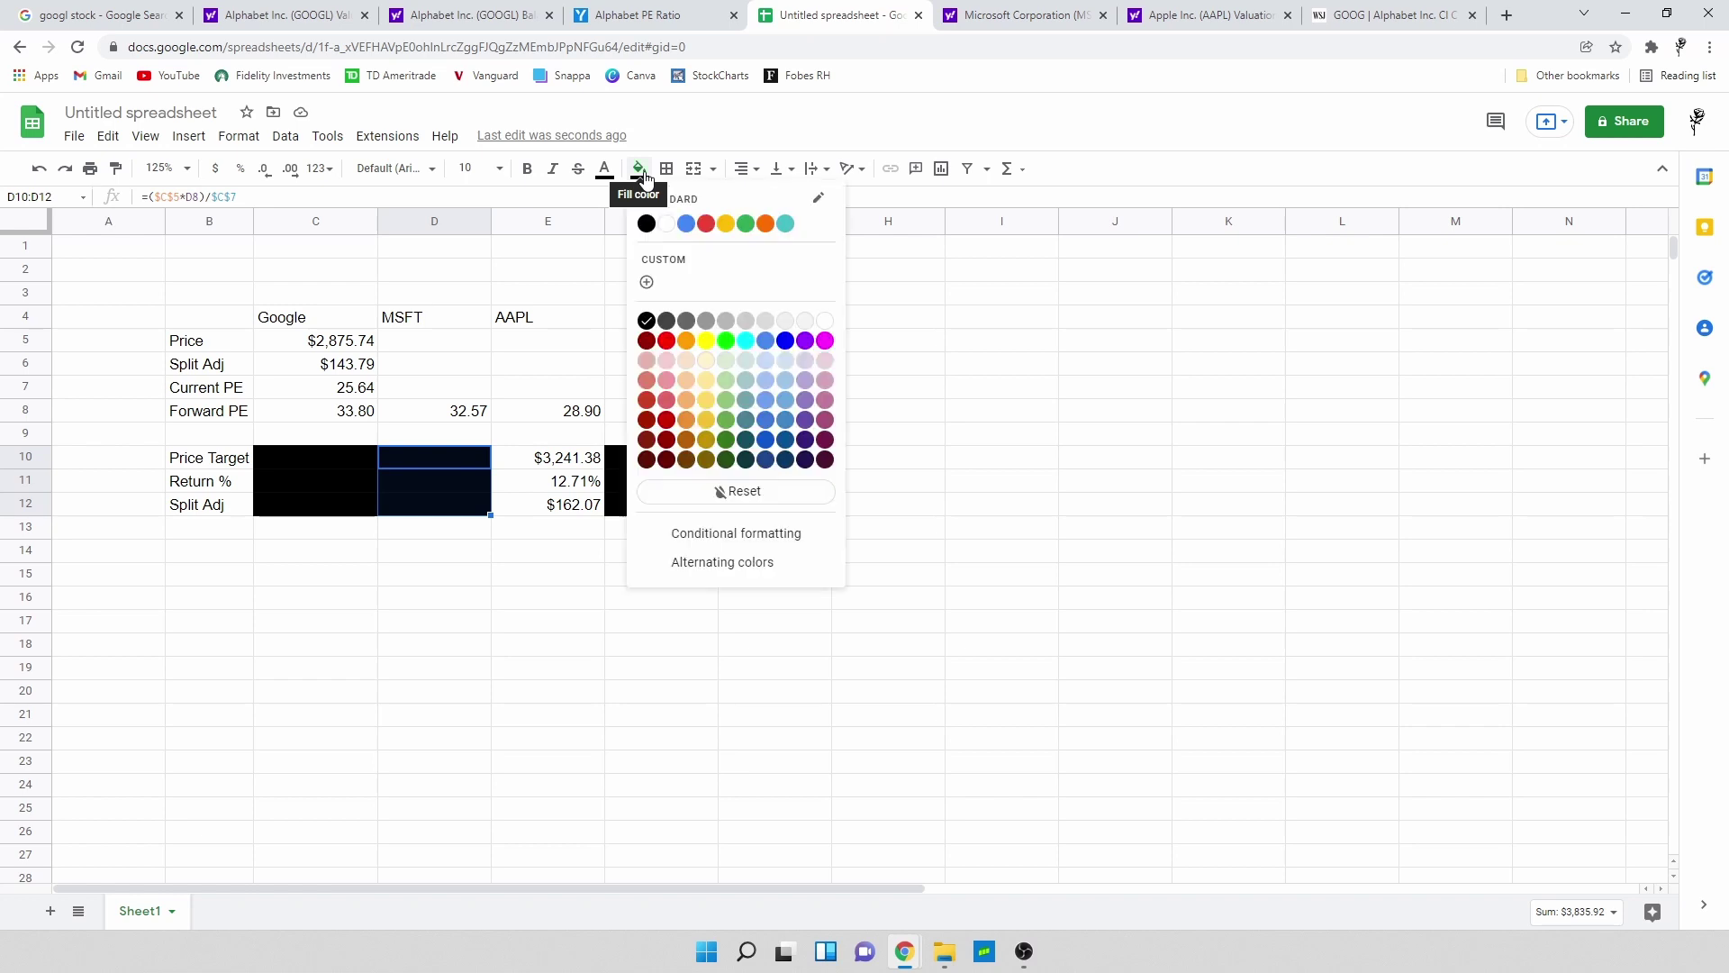
pyautogui.click(716, 494)
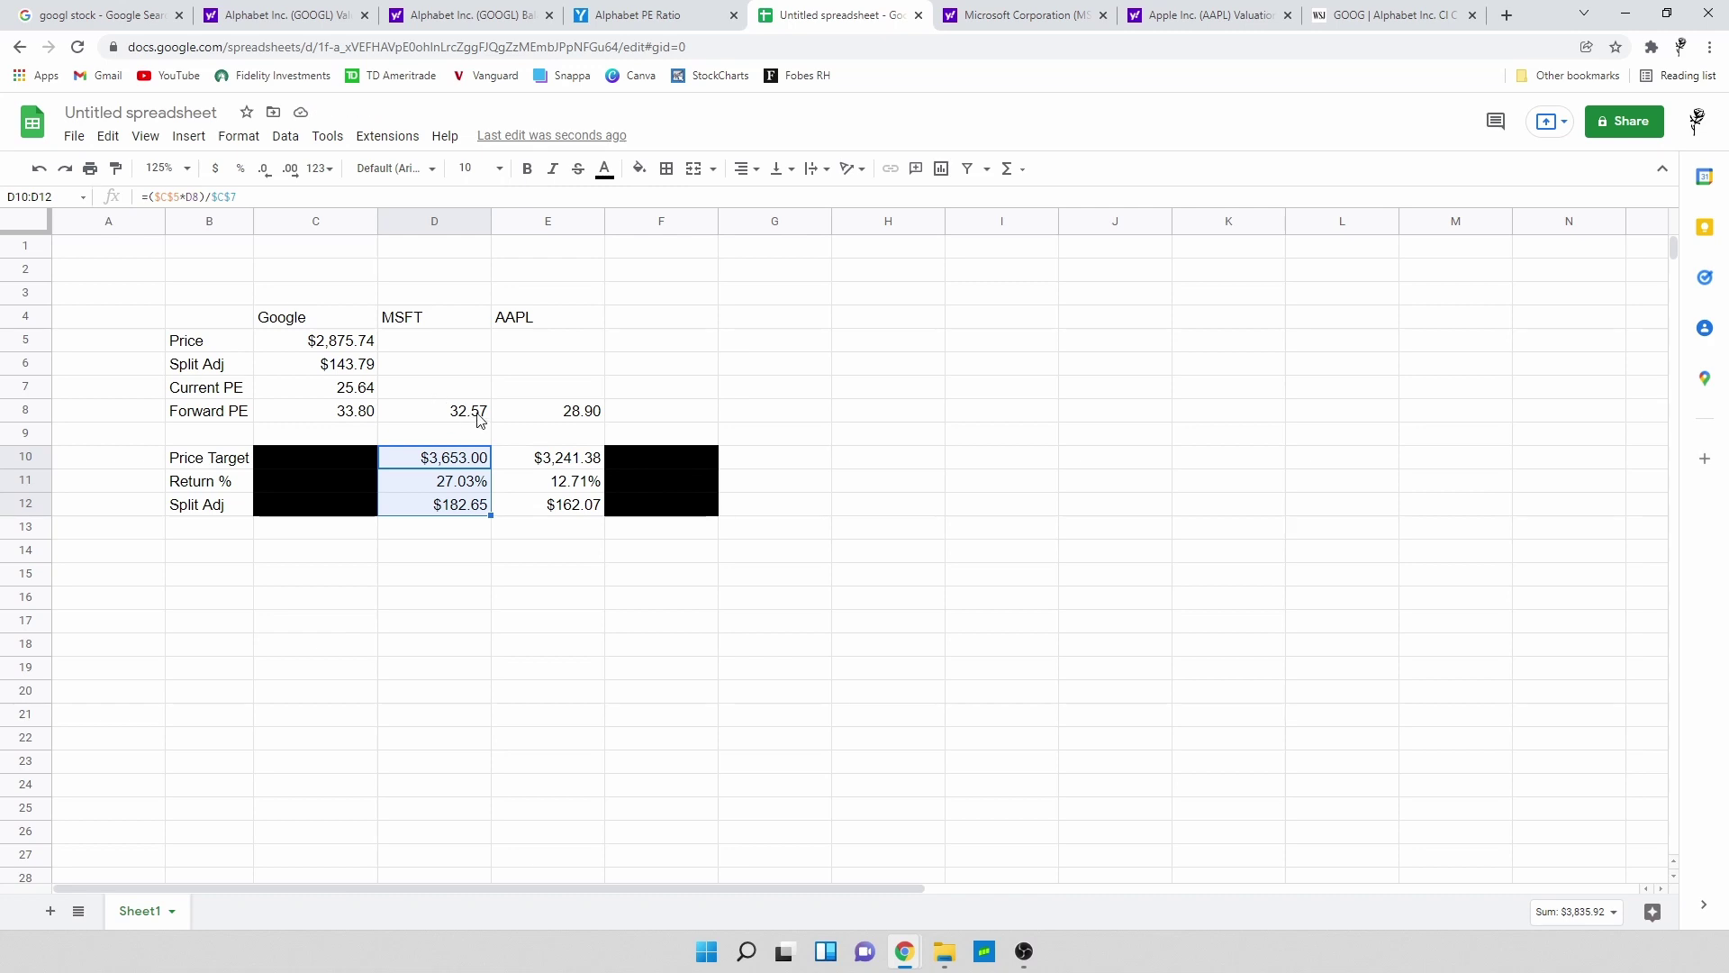
pyautogui.click(453, 468)
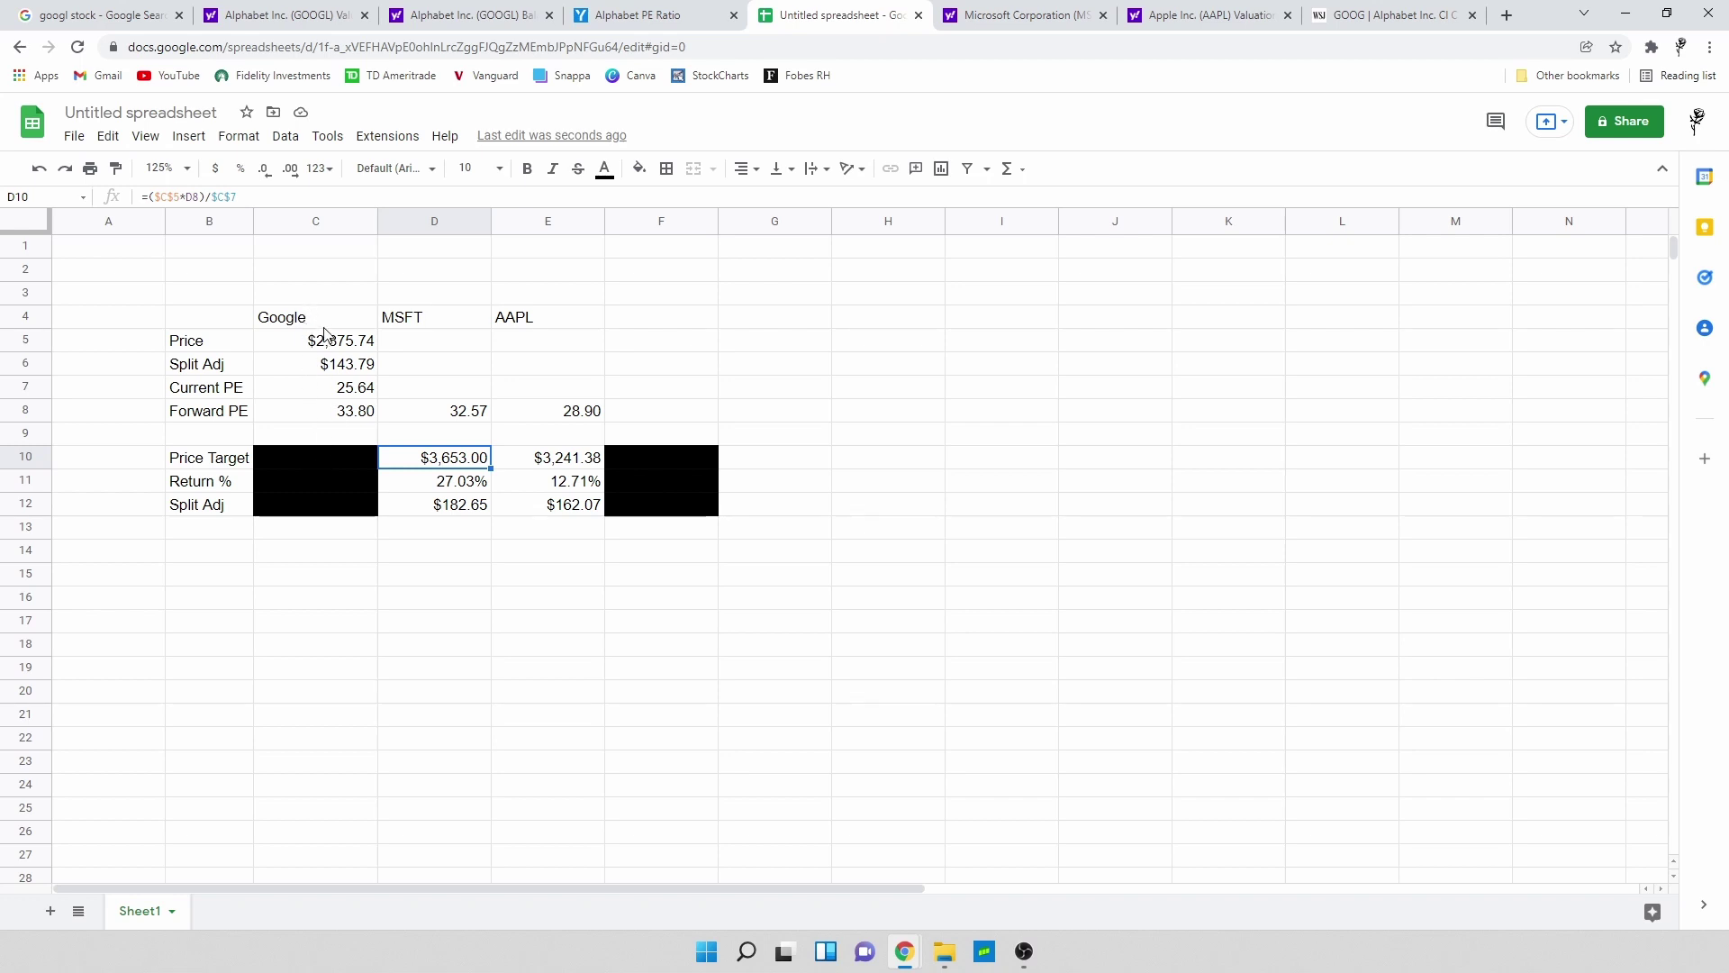
# Step: Reset the black fill on cells C9:C13 in the Google column and select its Forward PE value
pyautogui.click(332, 439)
pyautogui.moveTo(332, 447); pyautogui.dragTo(336, 531)
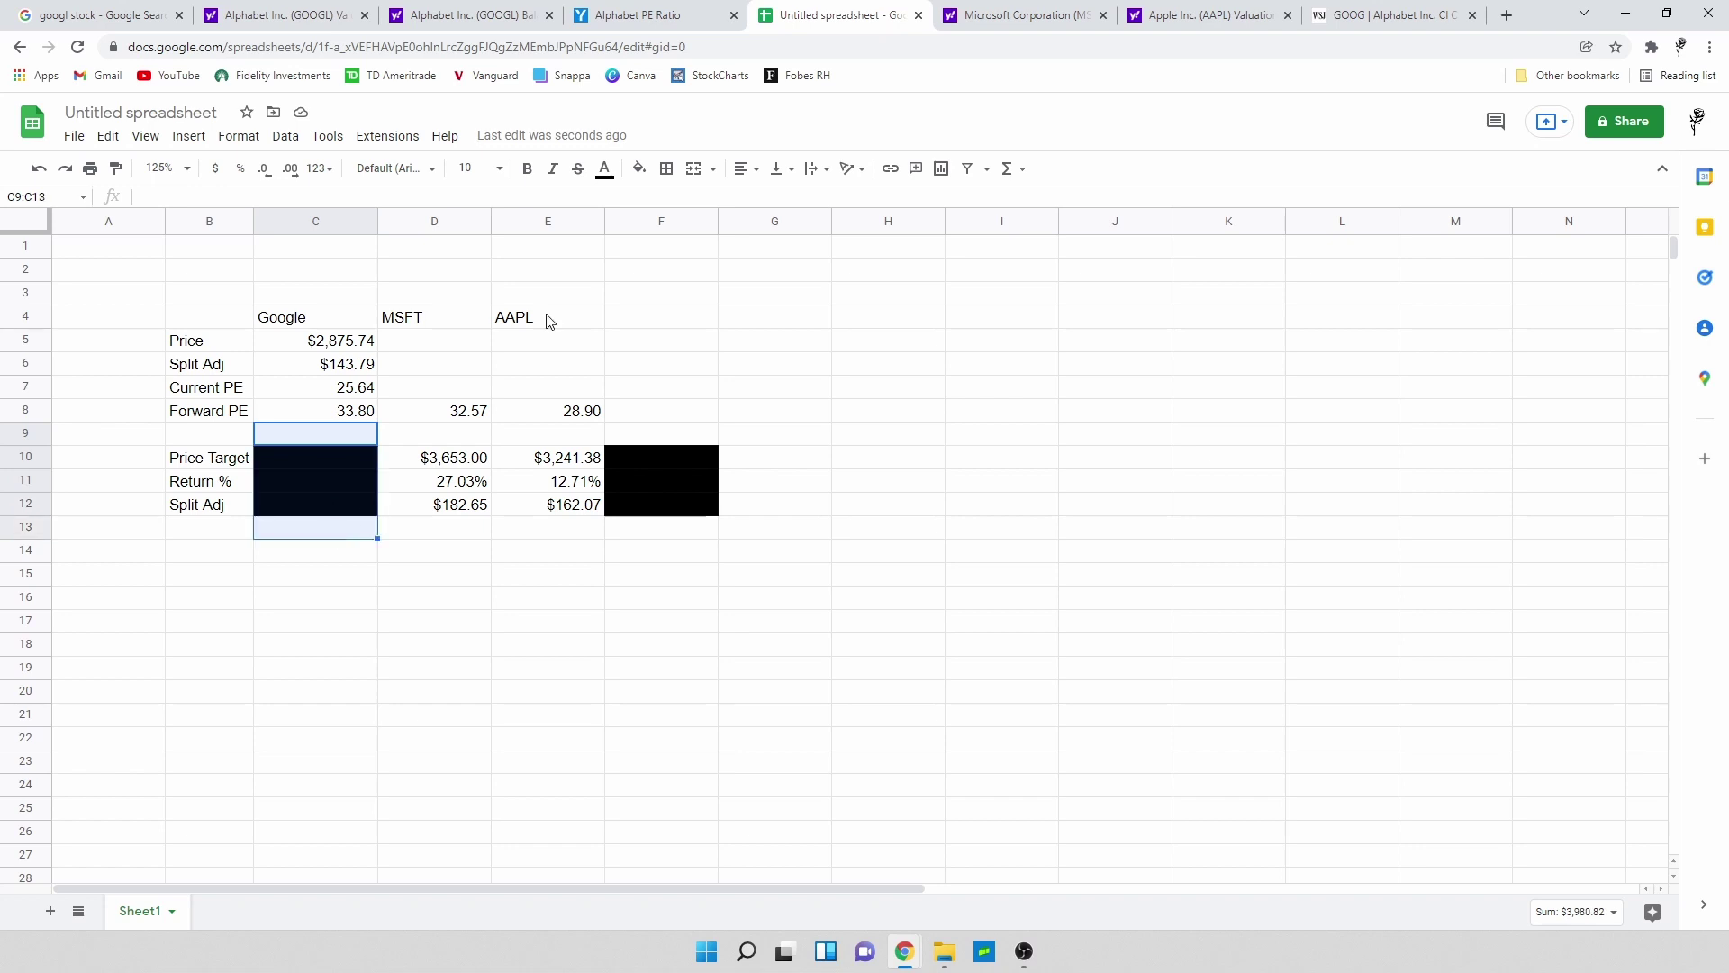
pyautogui.click(640, 170)
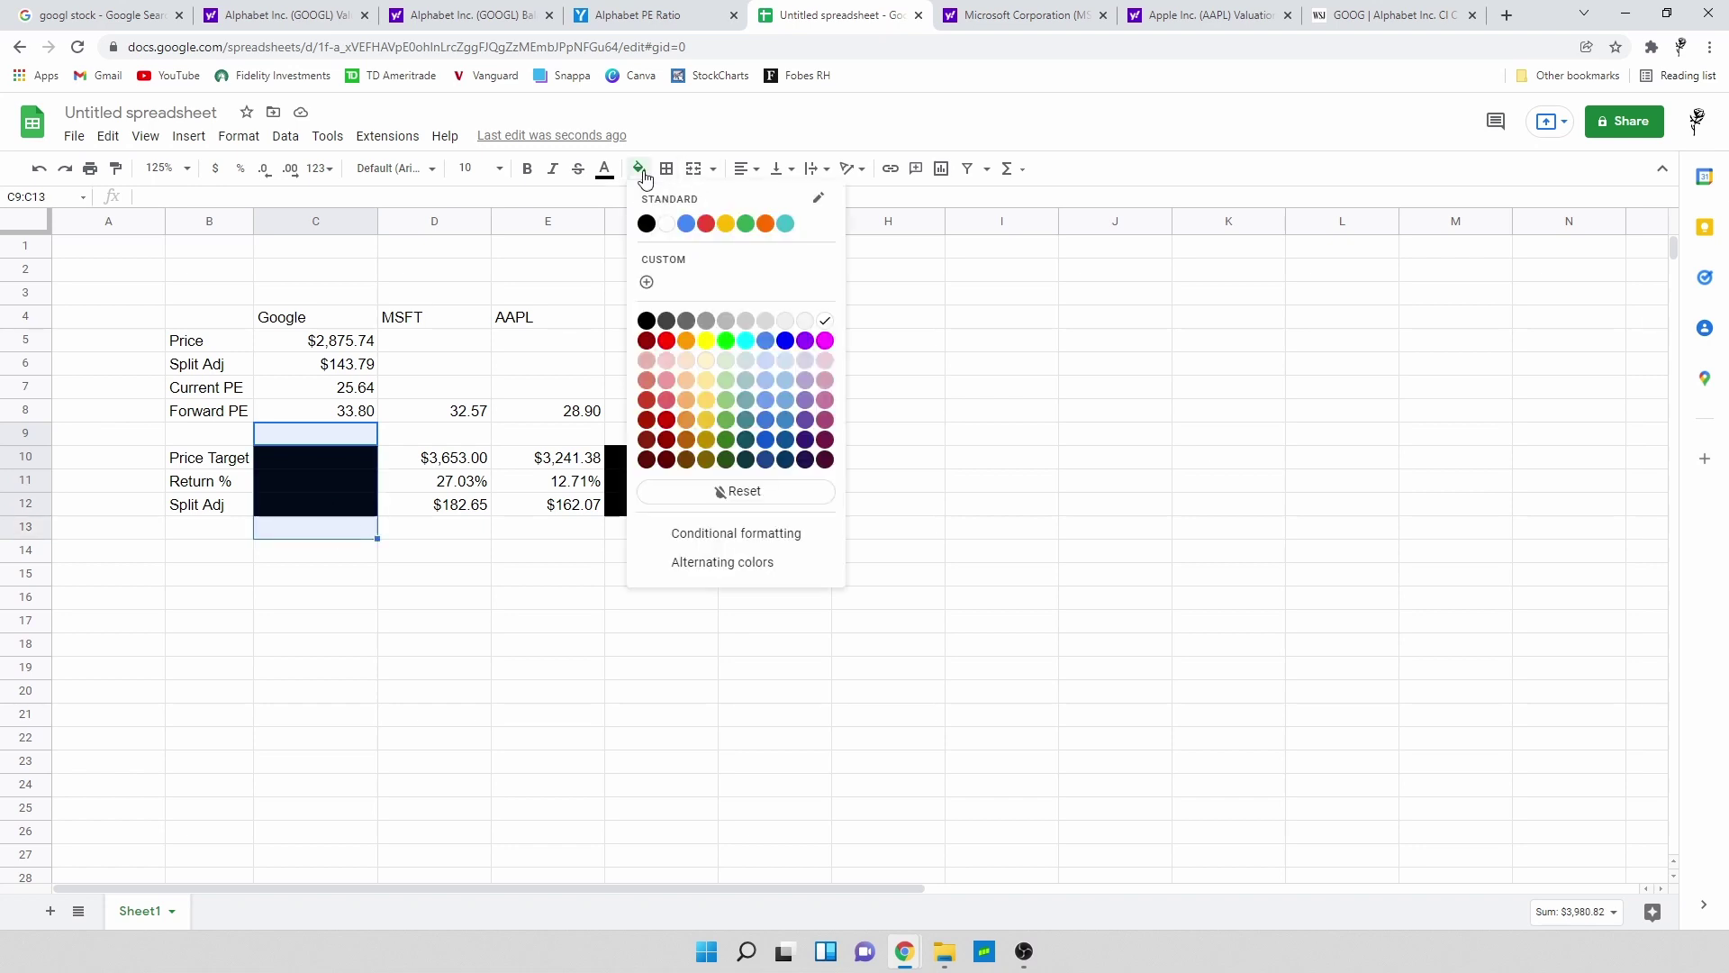
pyautogui.click(691, 492)
pyautogui.click(331, 416)
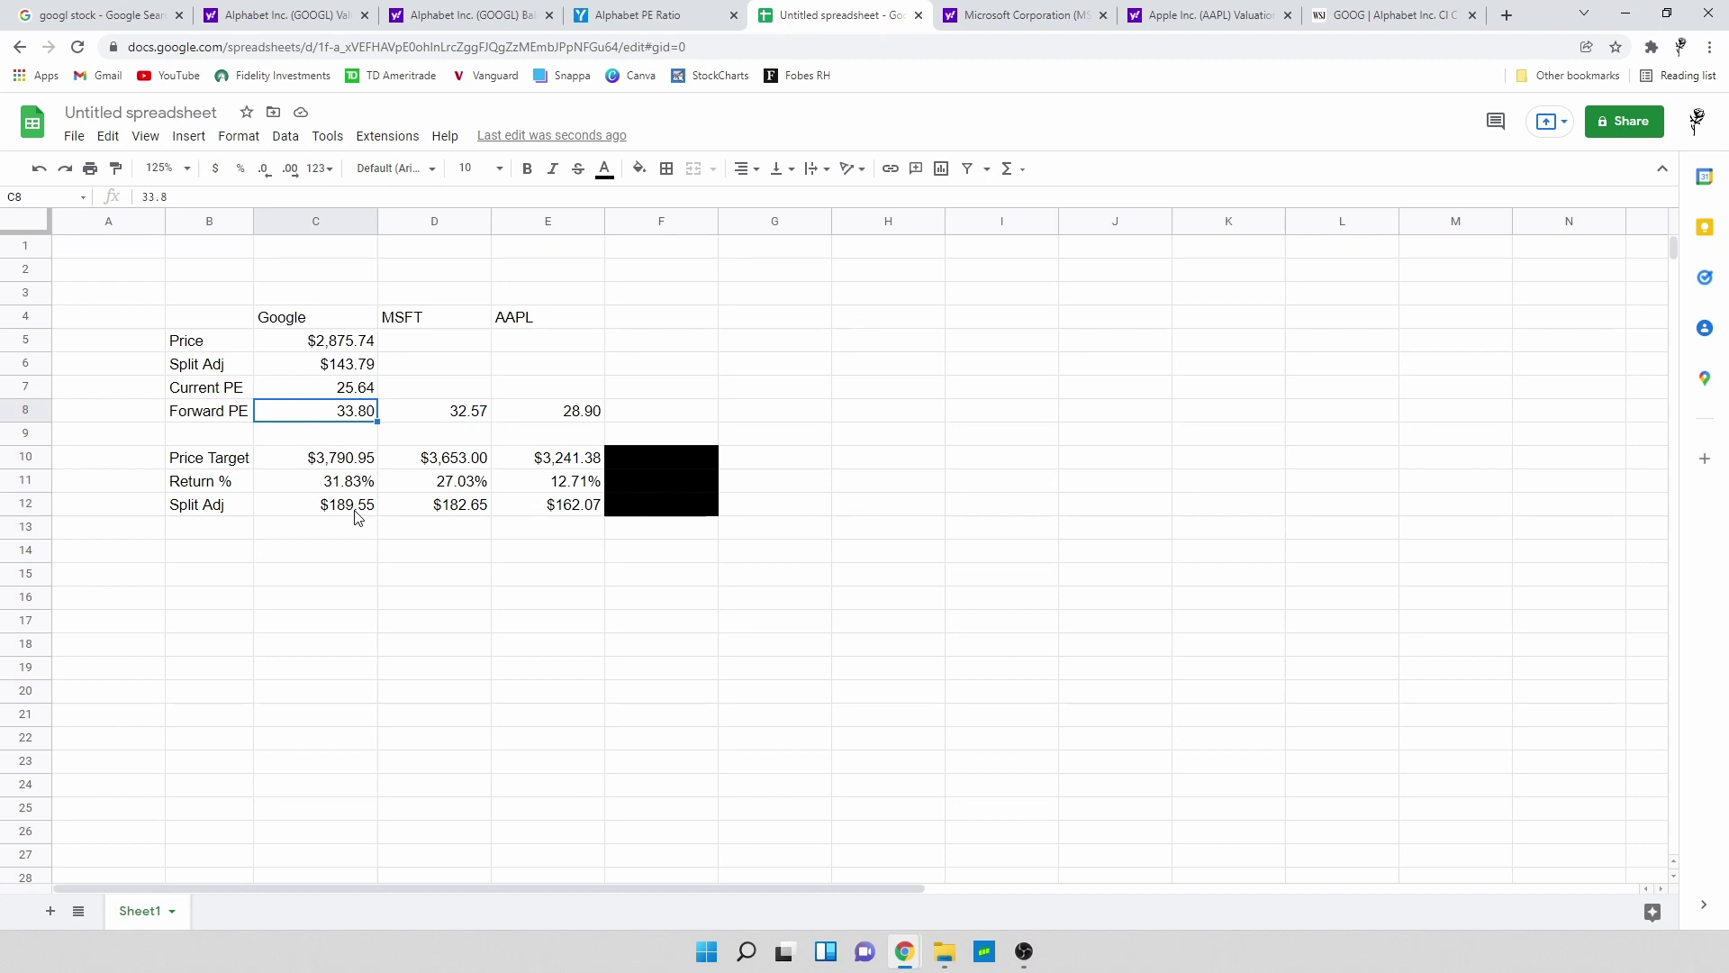
# Step: Review Alphabet's analyst ratings, earnings estimates and stock price targets on the WSJ Markets page
pyautogui.hotkey('ctrl', '8')
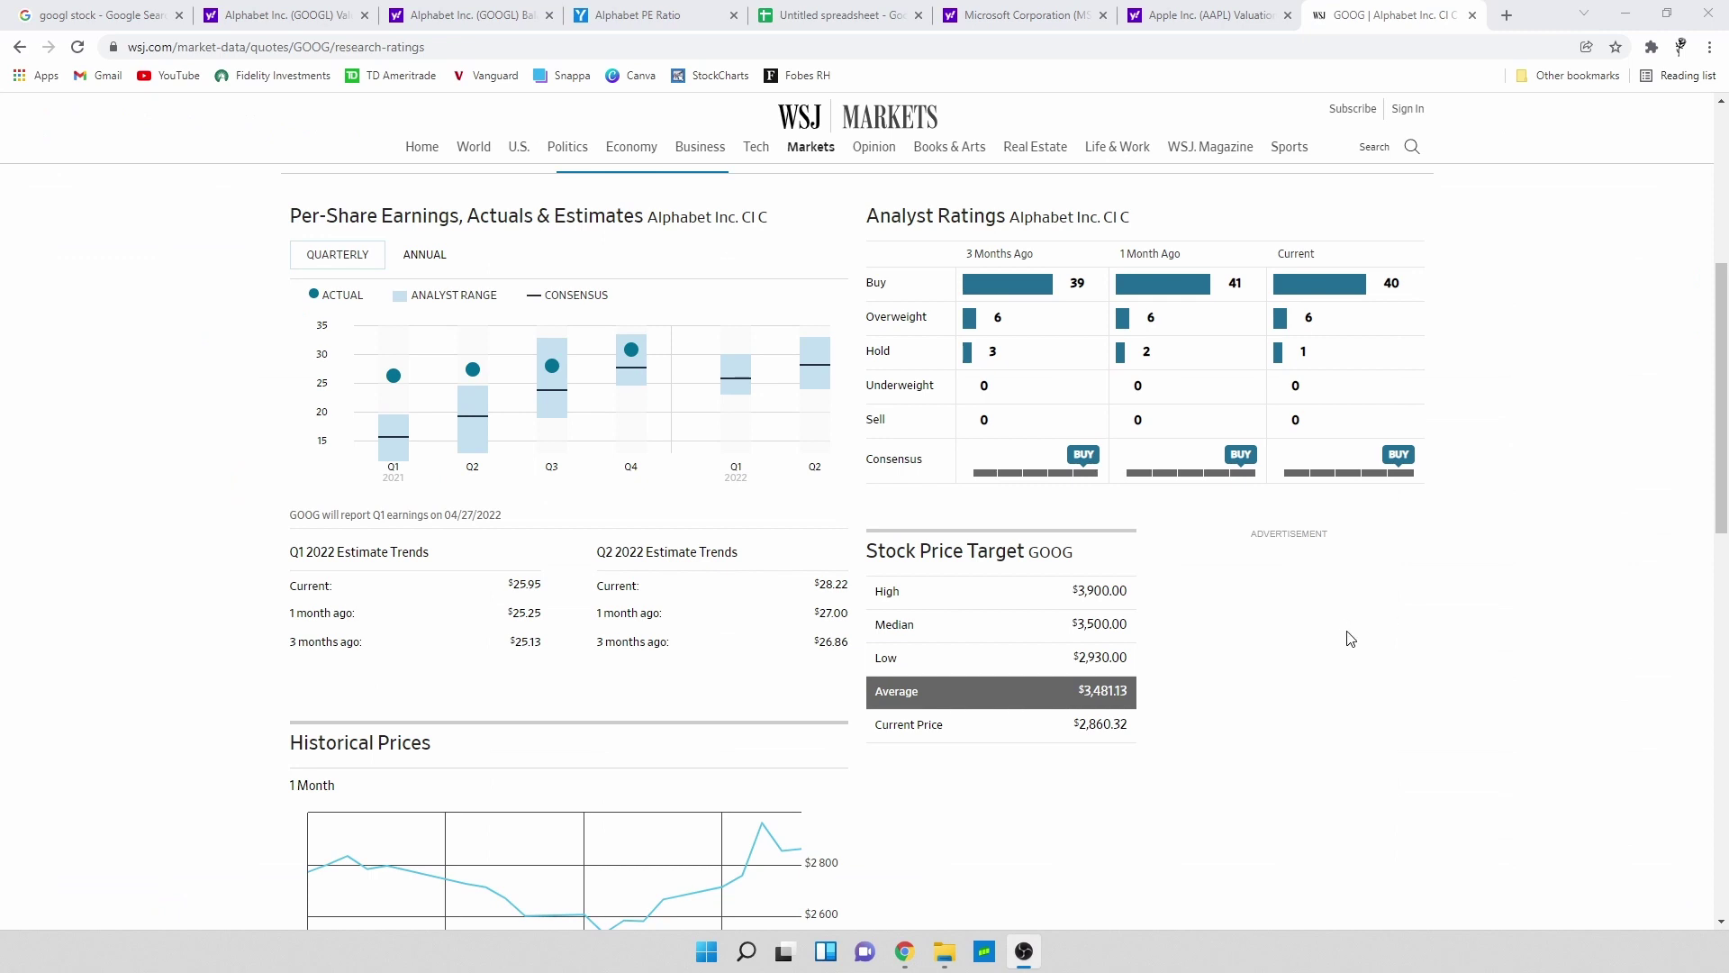
pyautogui.scroll(3, 1351, 637)
pyautogui.scroll(2, 1456, 594)
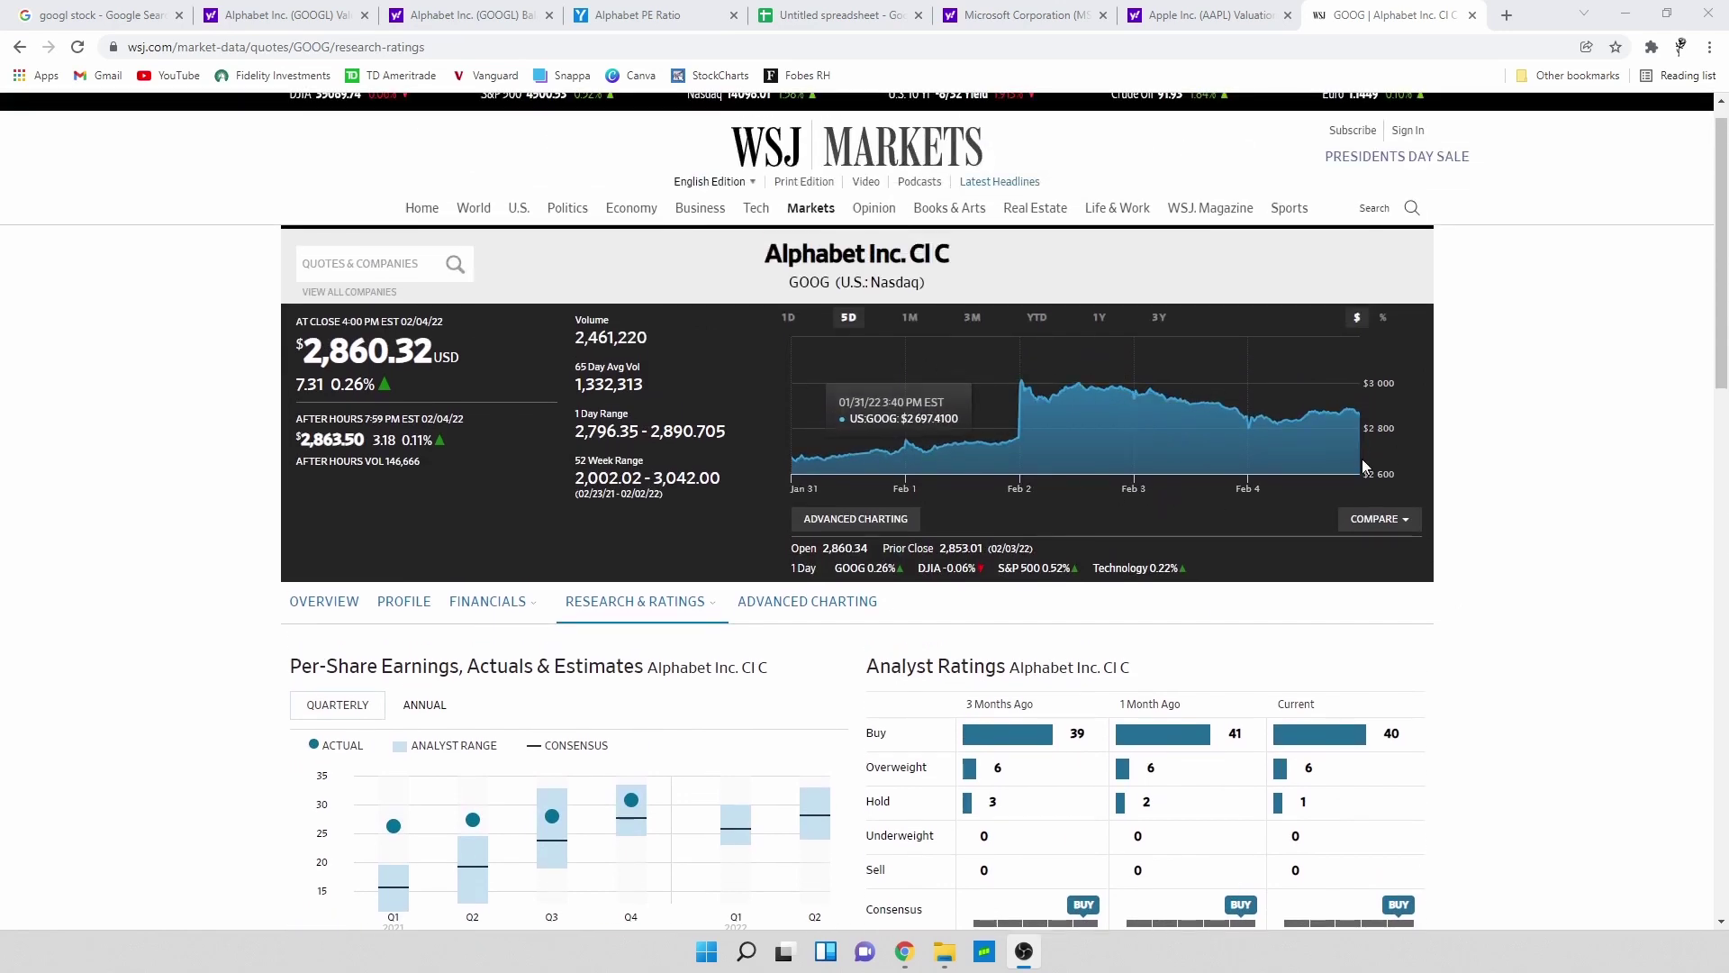
pyautogui.scroll(-4, 1522, 498)
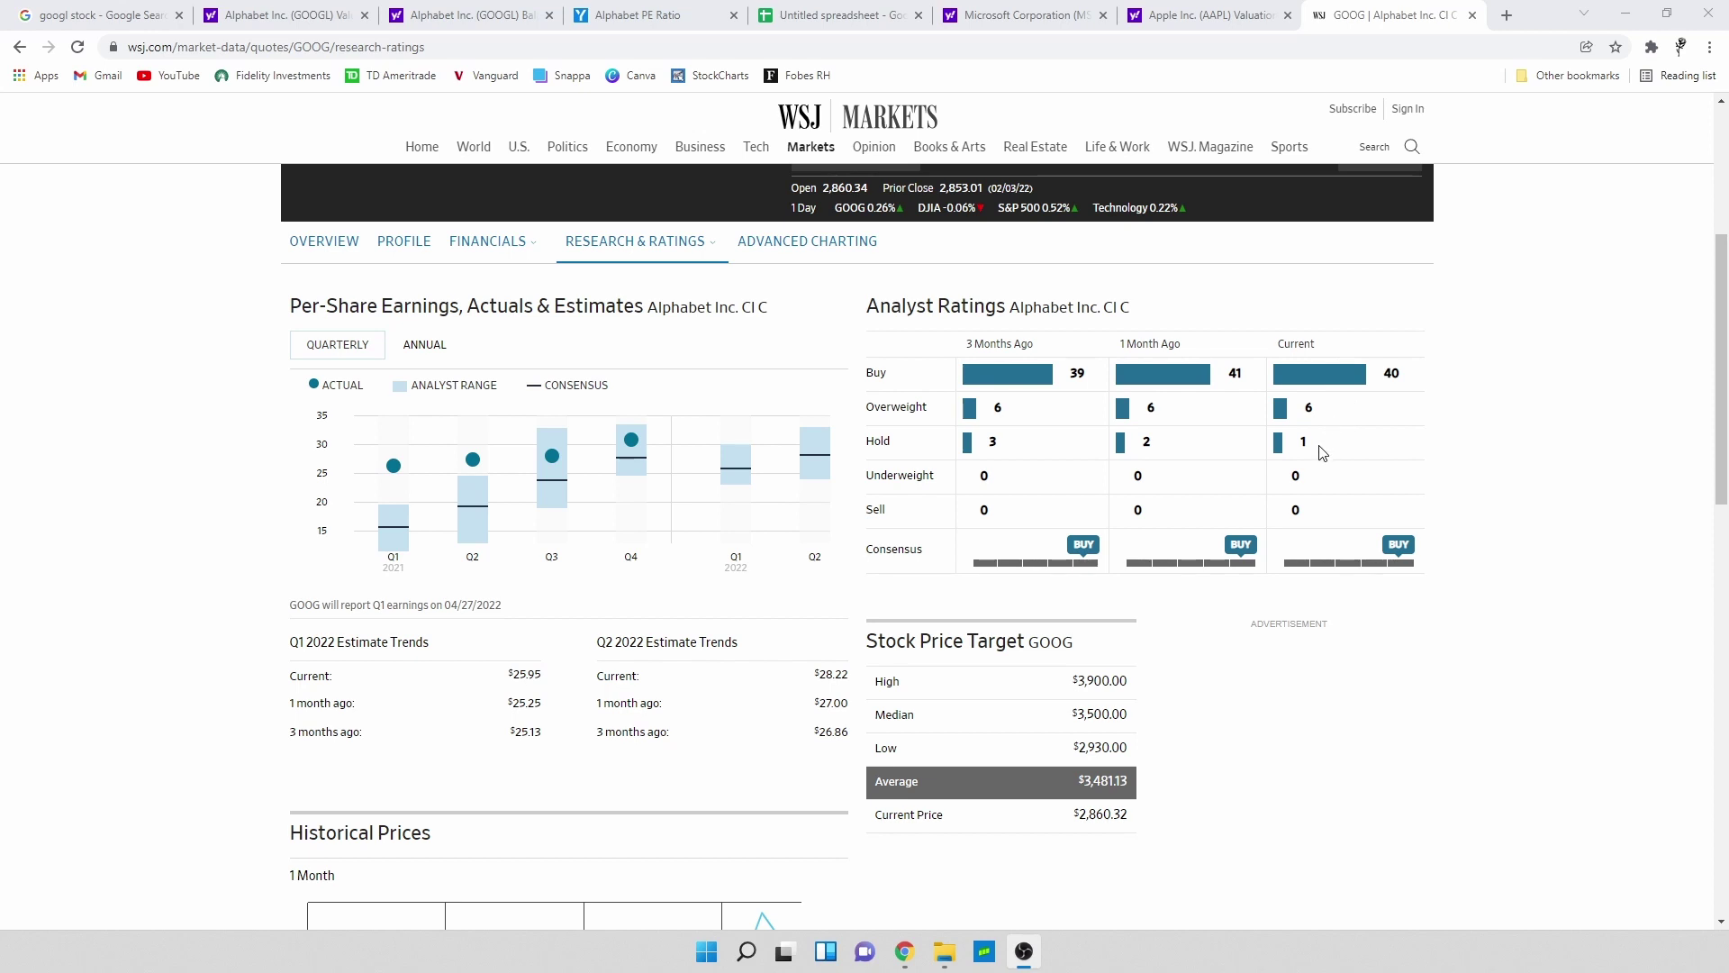
pyautogui.scroll(-1, 1478, 470)
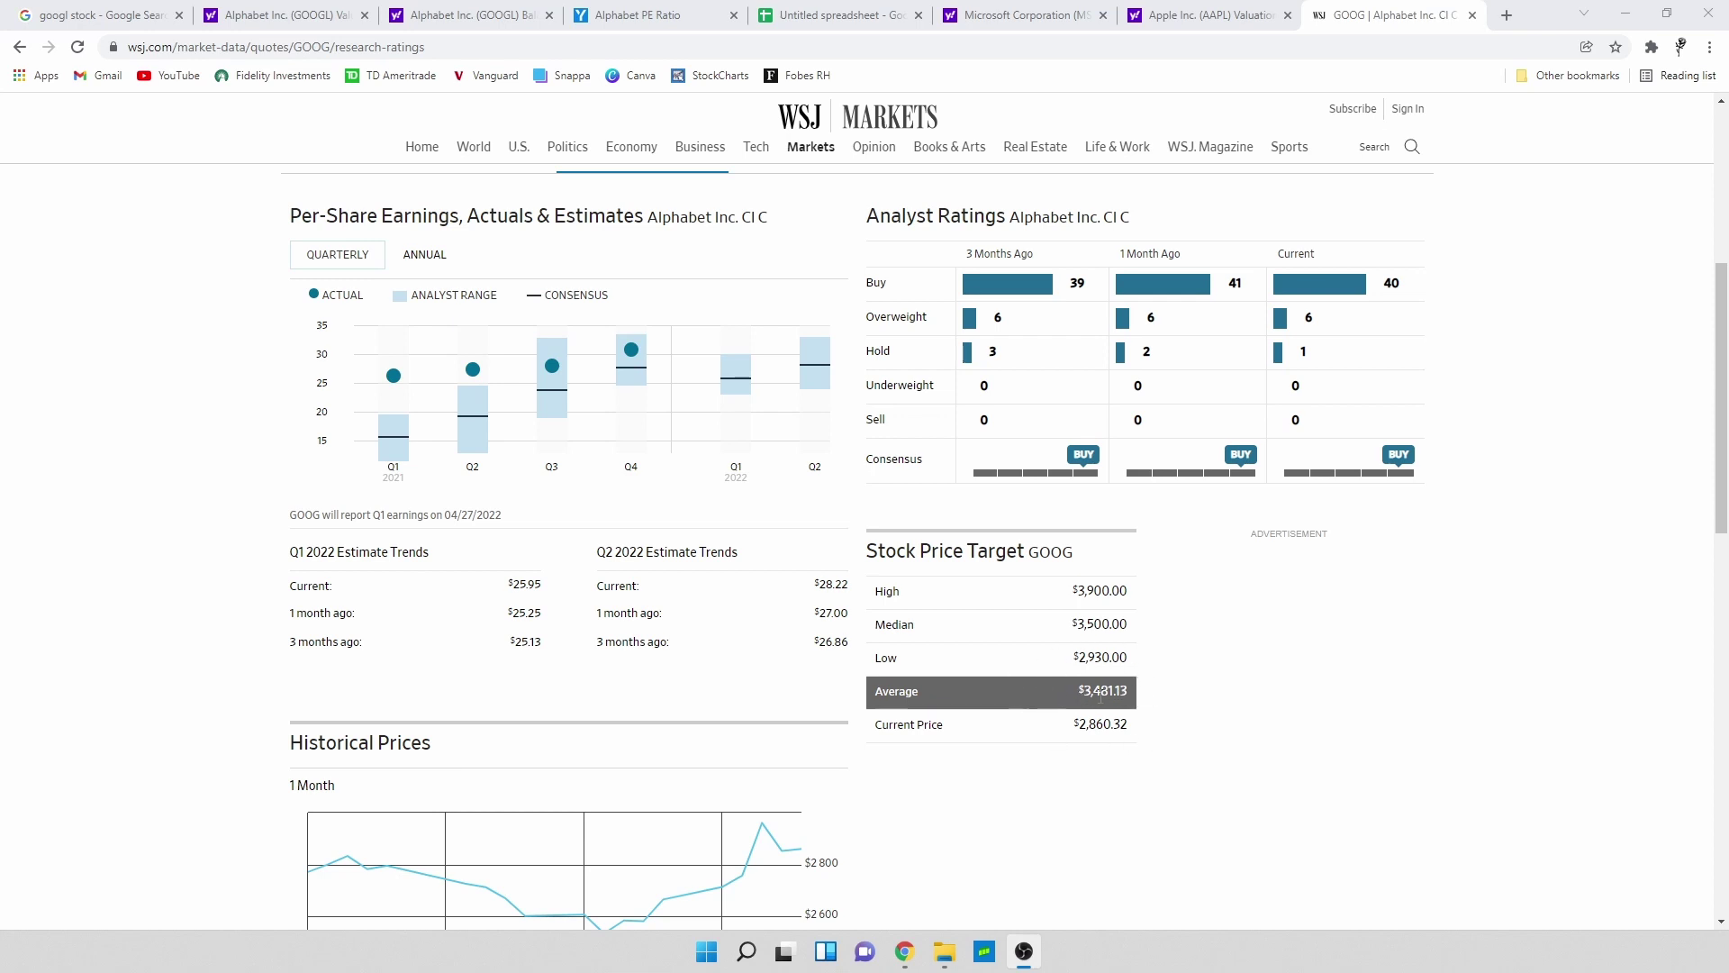
# Step: Return to the spreadsheet and reset the remaining black fill on cells F9:F13
pyautogui.click(838, 15)
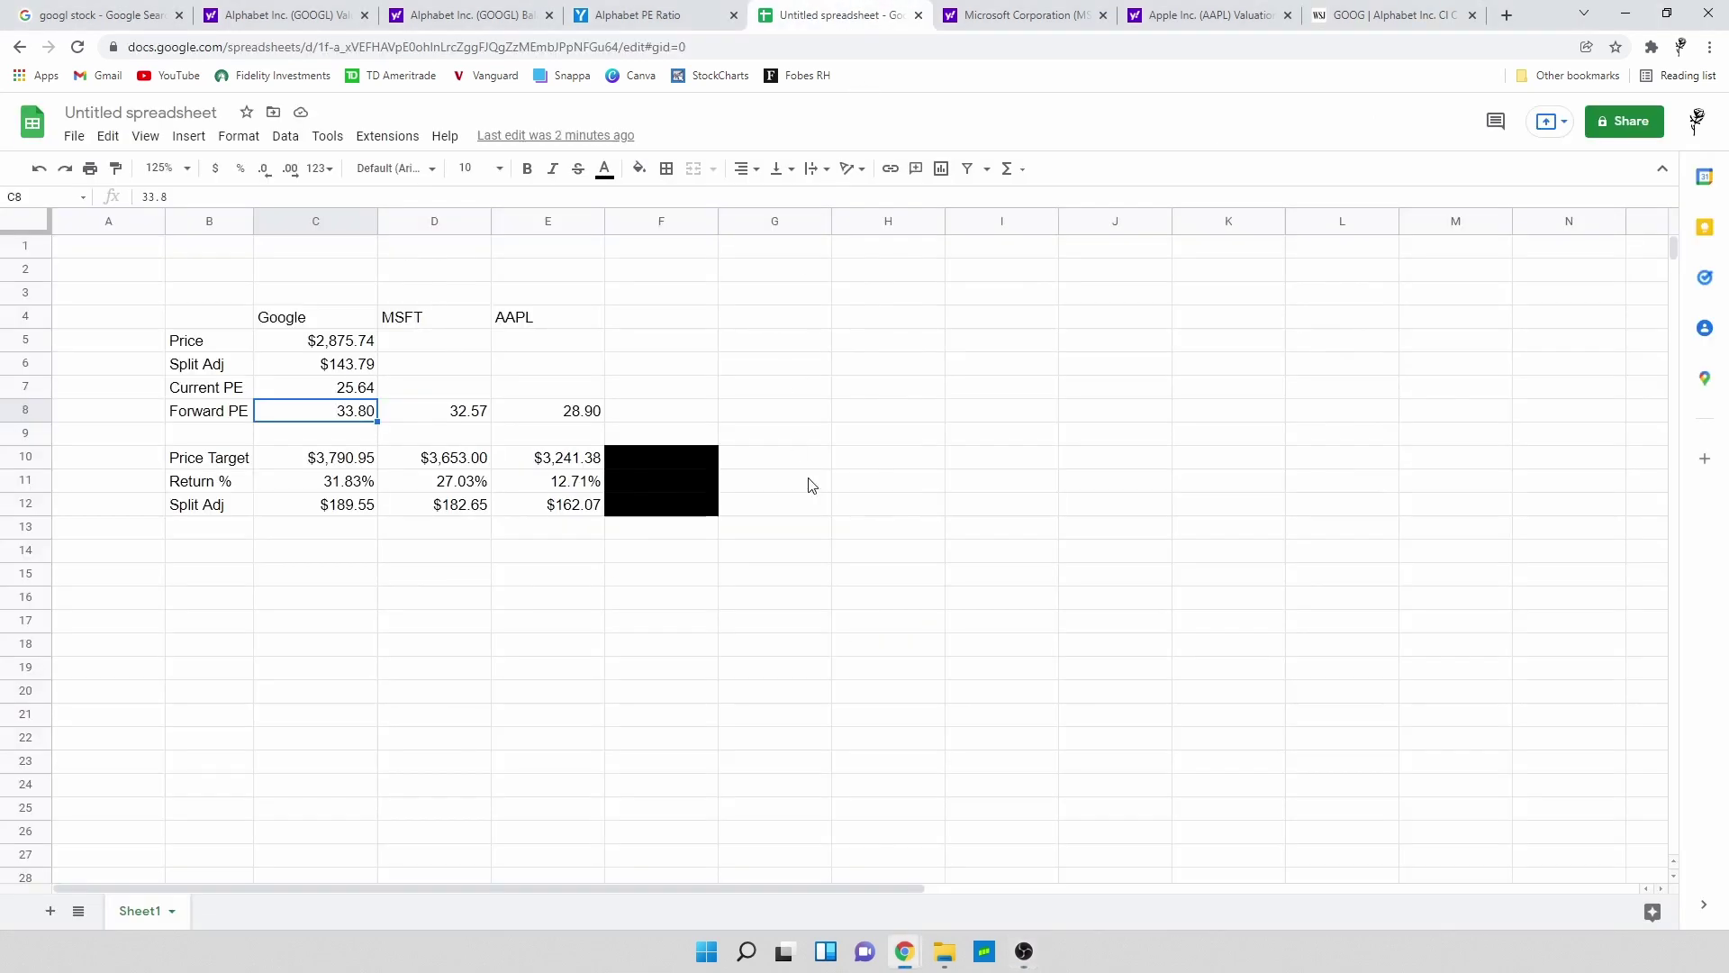
pyautogui.moveTo(686, 442); pyautogui.dragTo(679, 532)
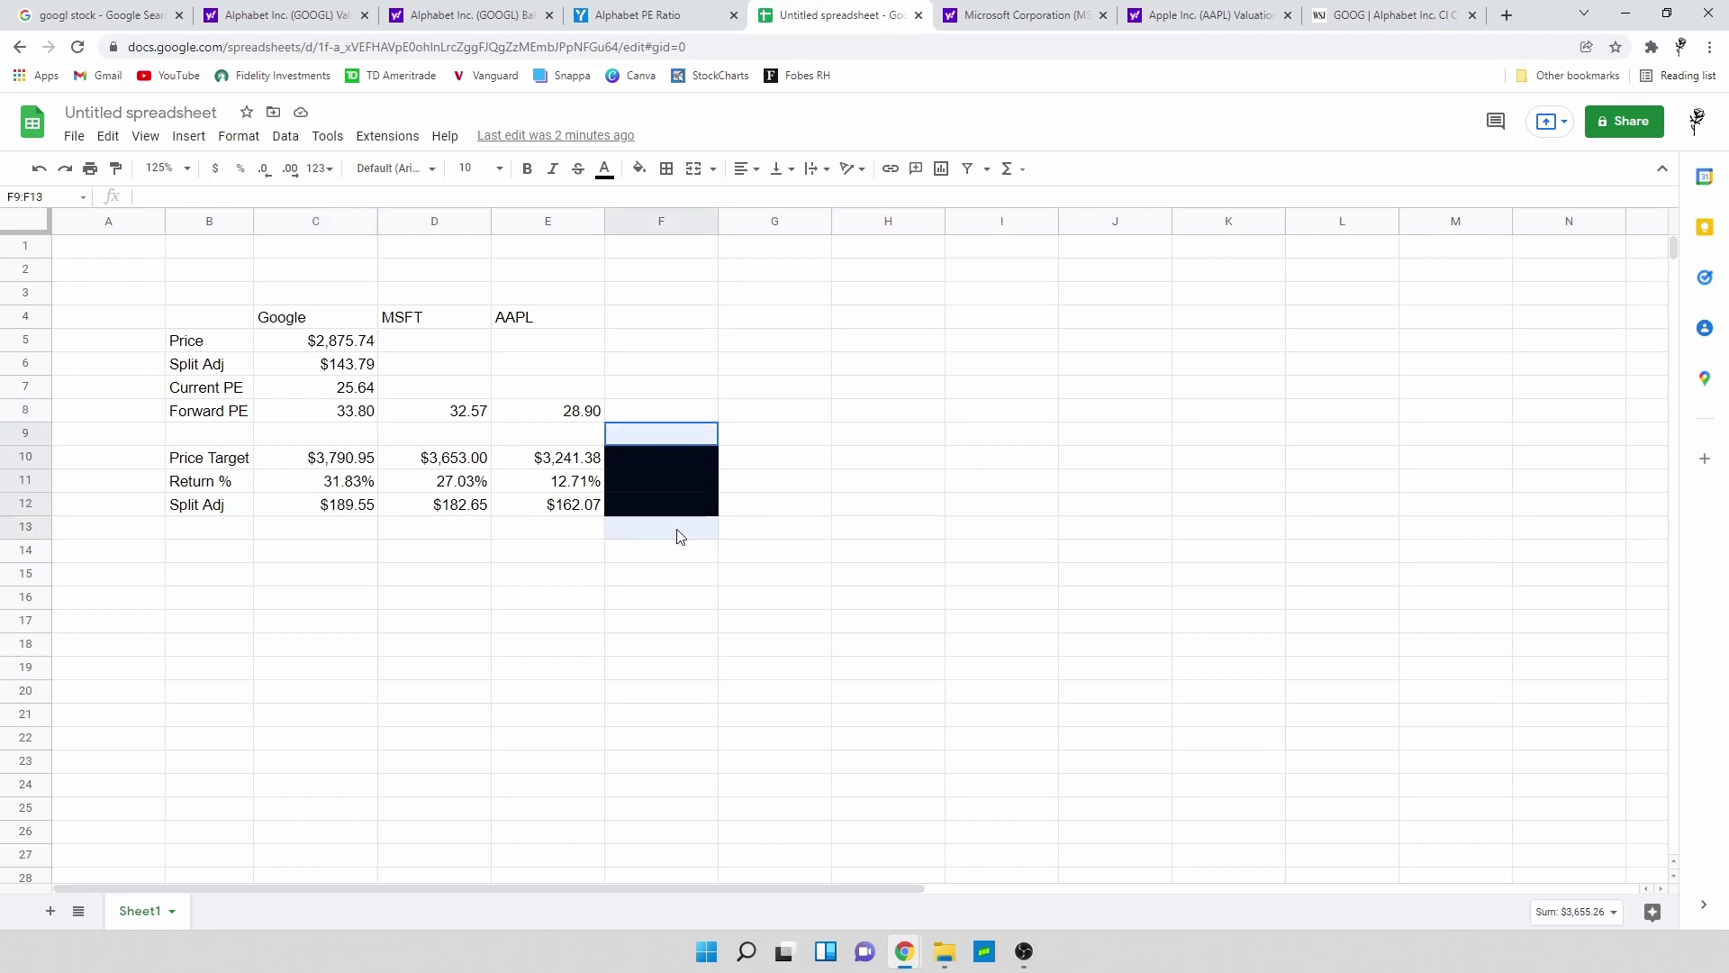
pyautogui.click(638, 171)
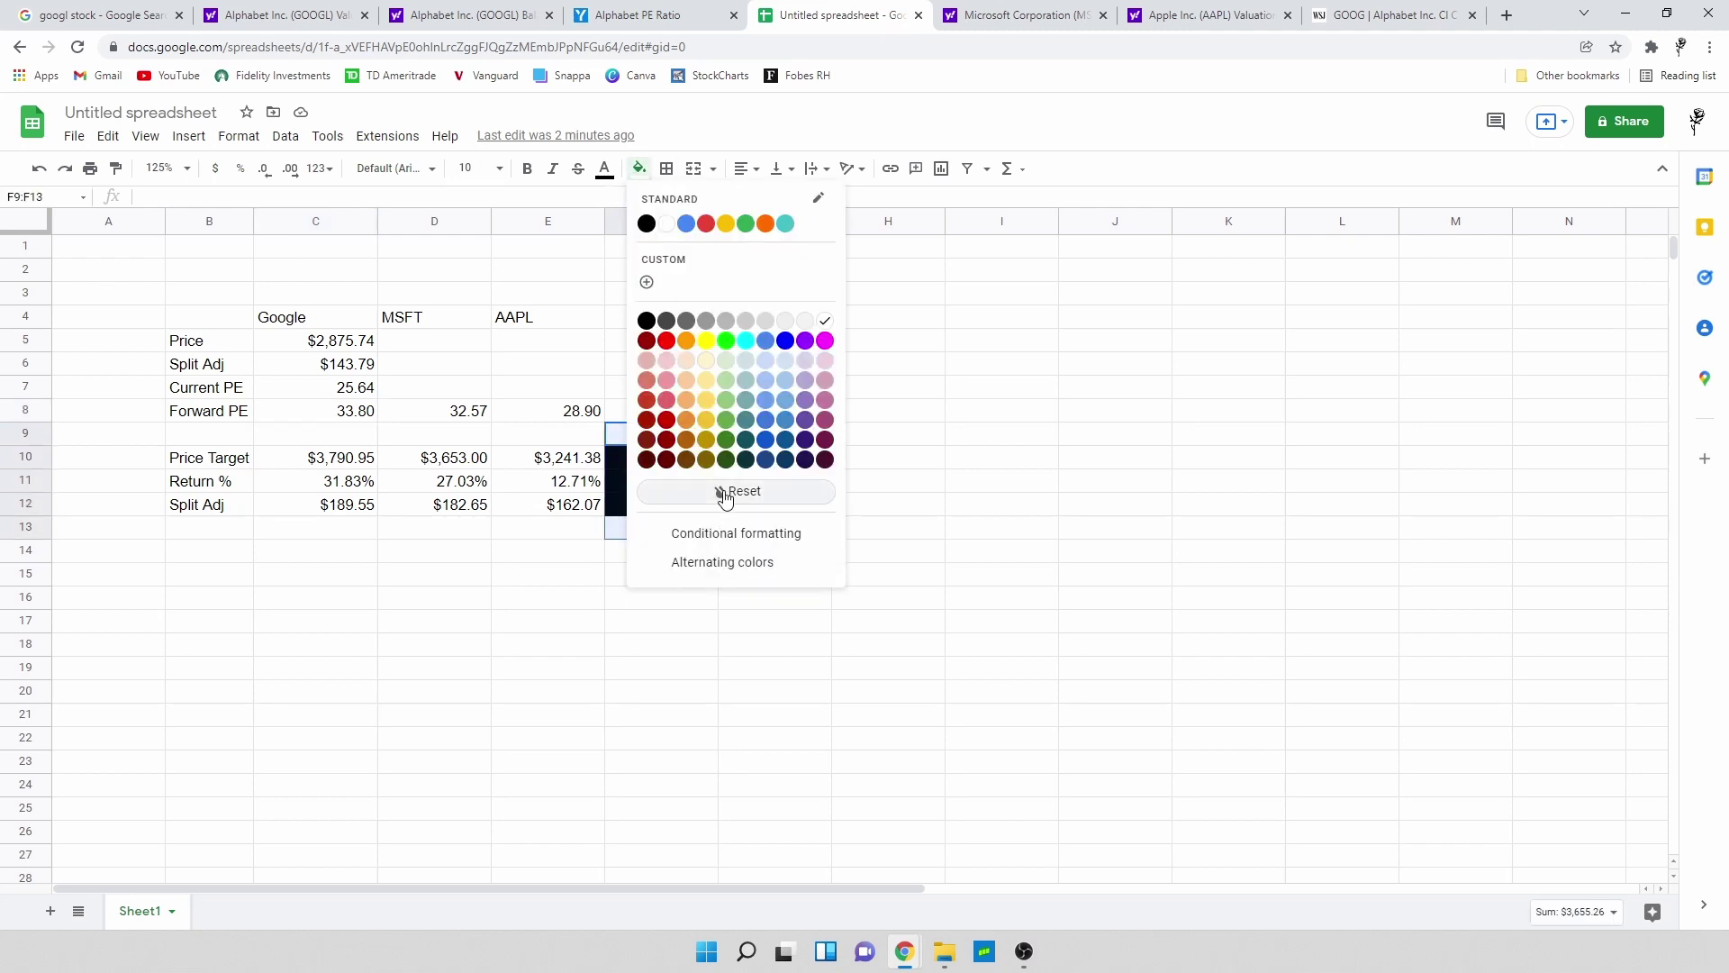
pyautogui.click(724, 492)
pyautogui.click(844, 538)
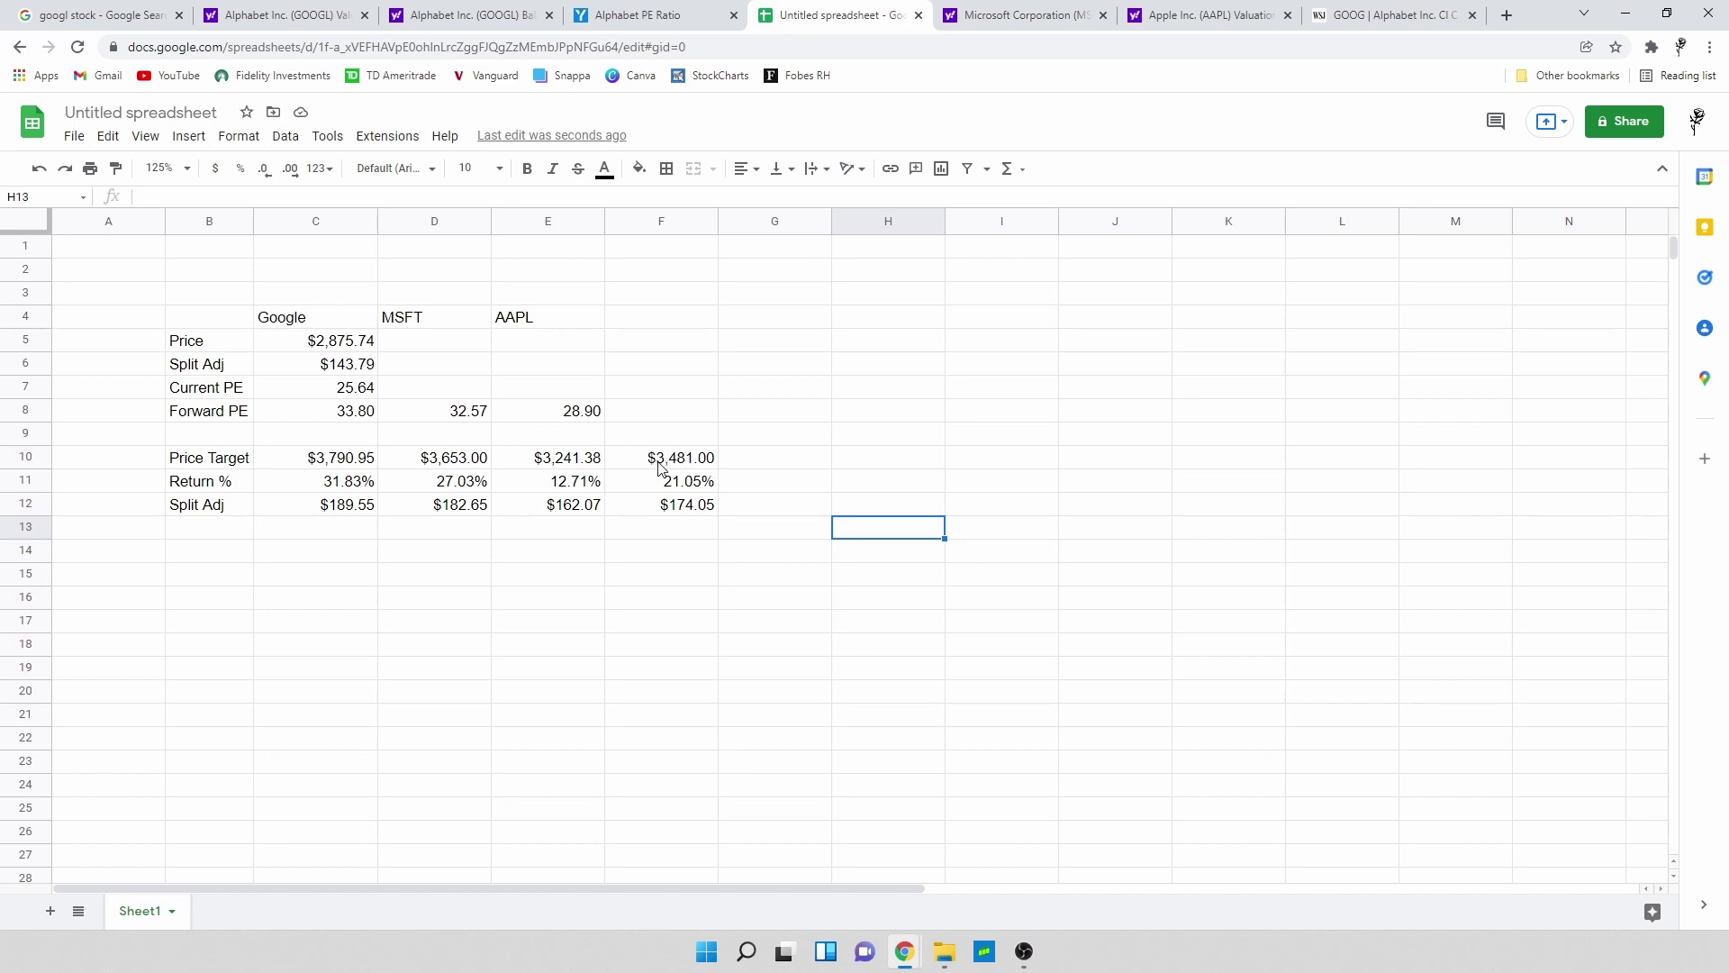
# Step: Compare the price target, return and split-adjusted figures in column F with the WSJ average target, then return to the spreadsheet
pyautogui.click(706, 488)
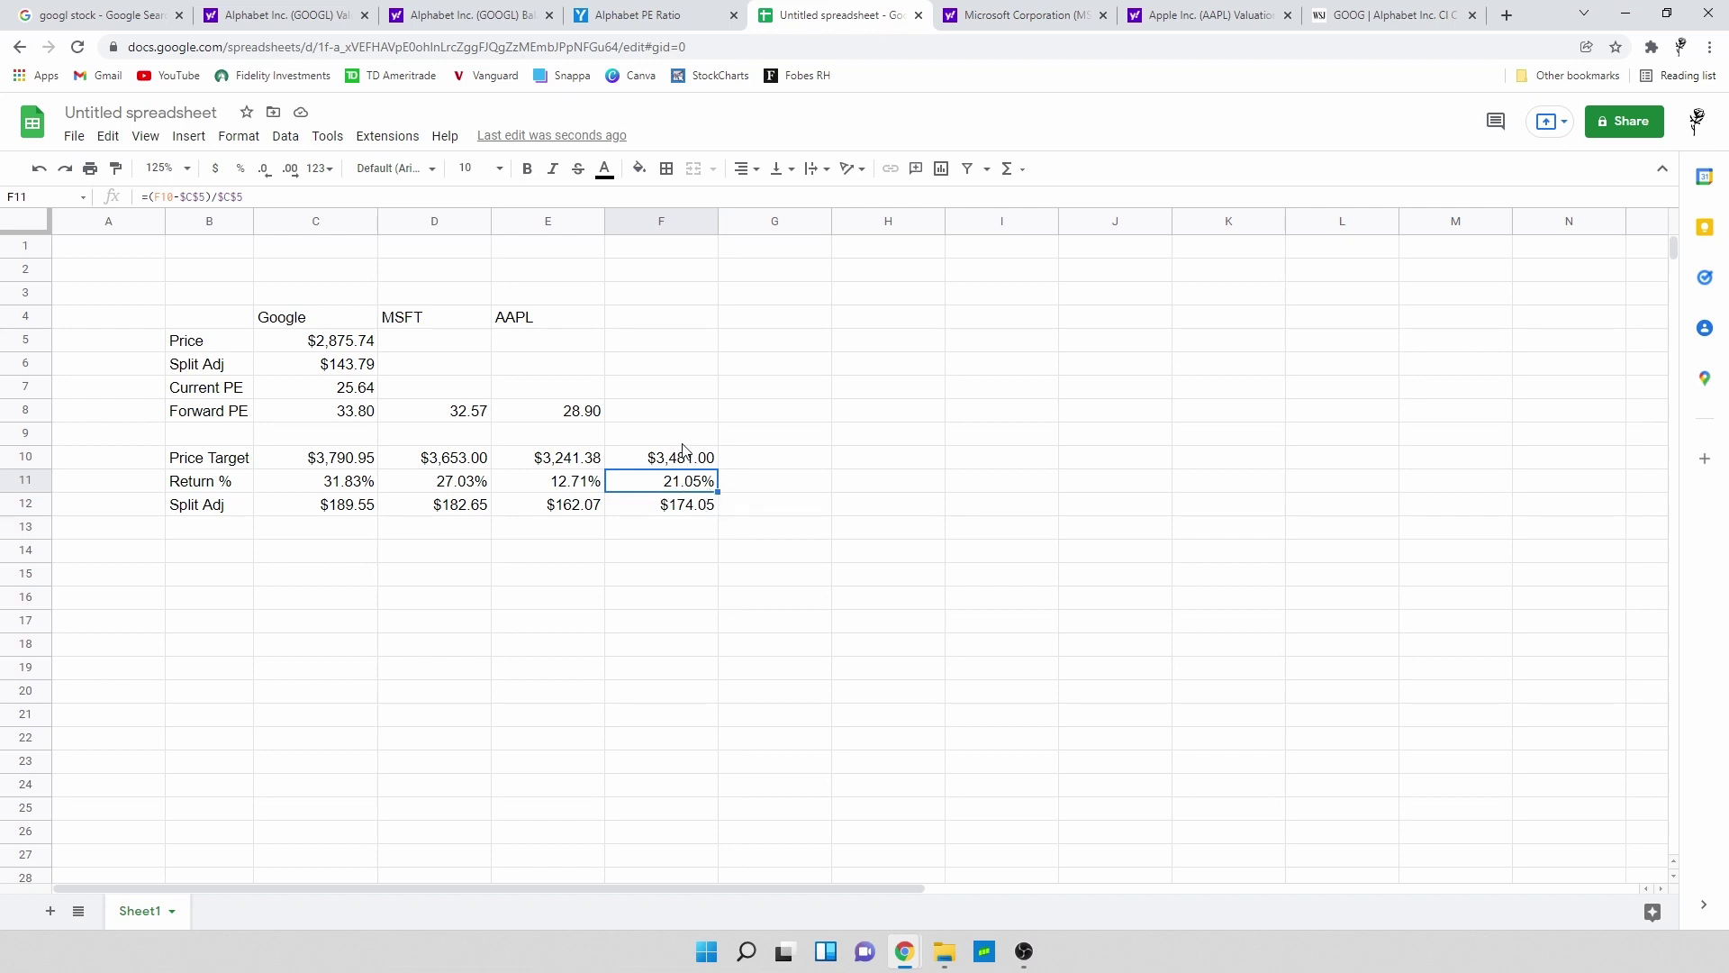
pyautogui.moveTo(683, 442); pyautogui.dragTo(688, 514)
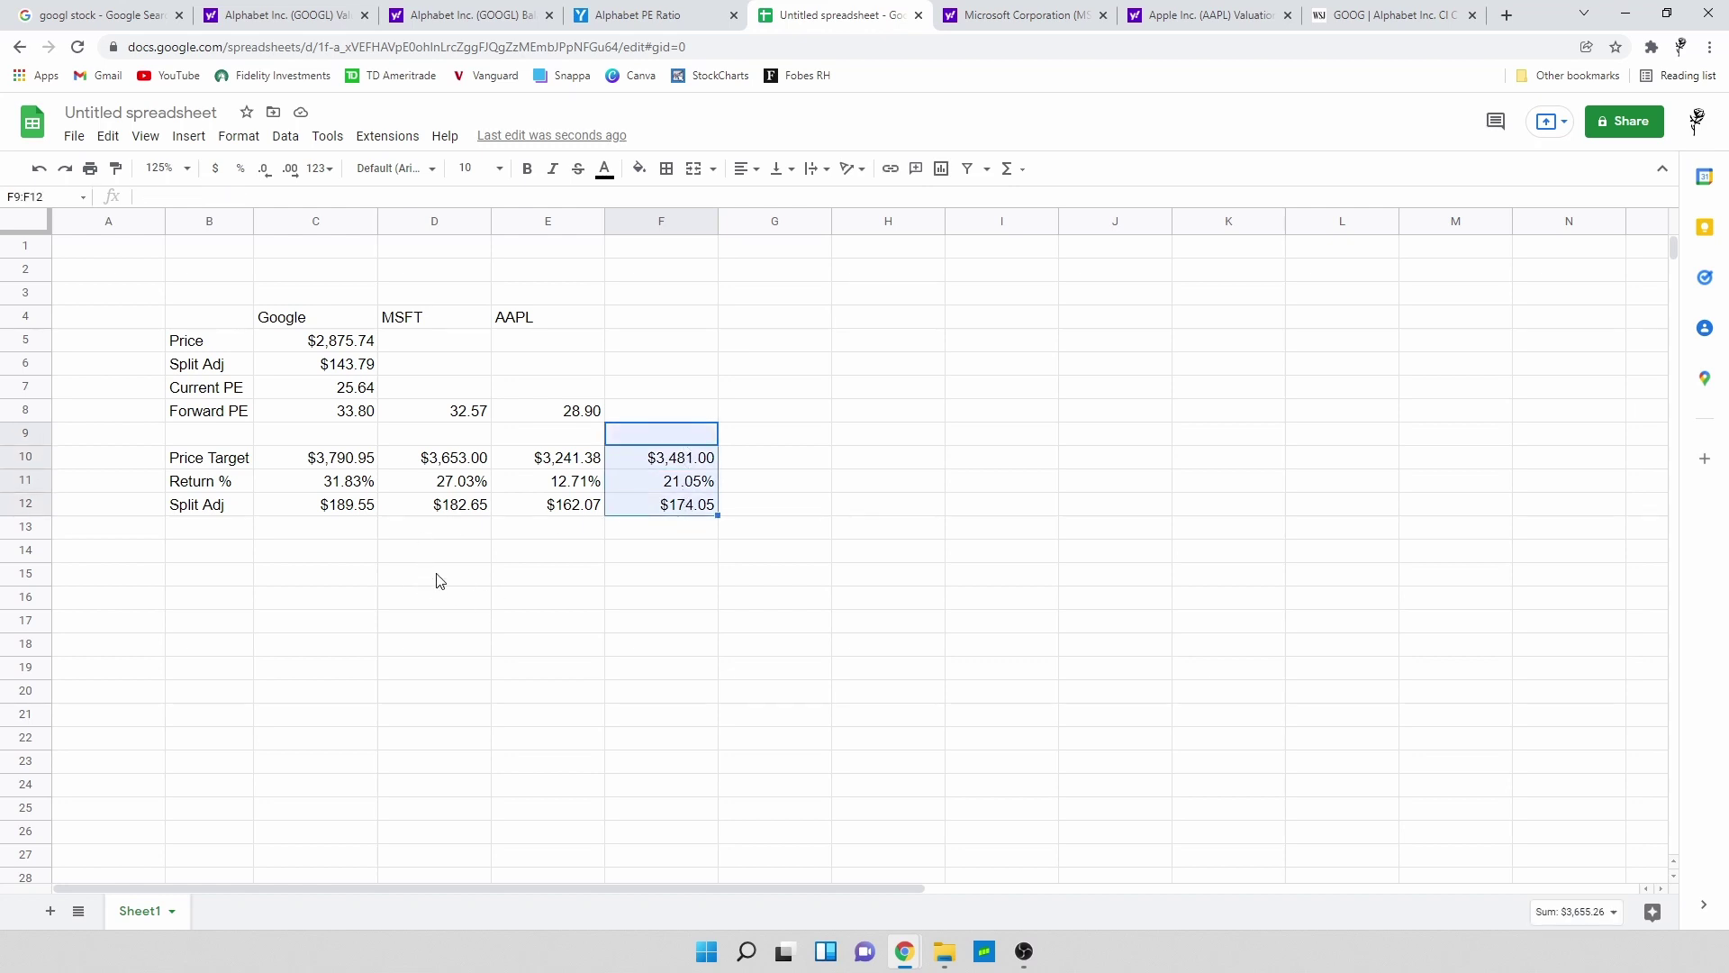
pyautogui.click(1393, 15)
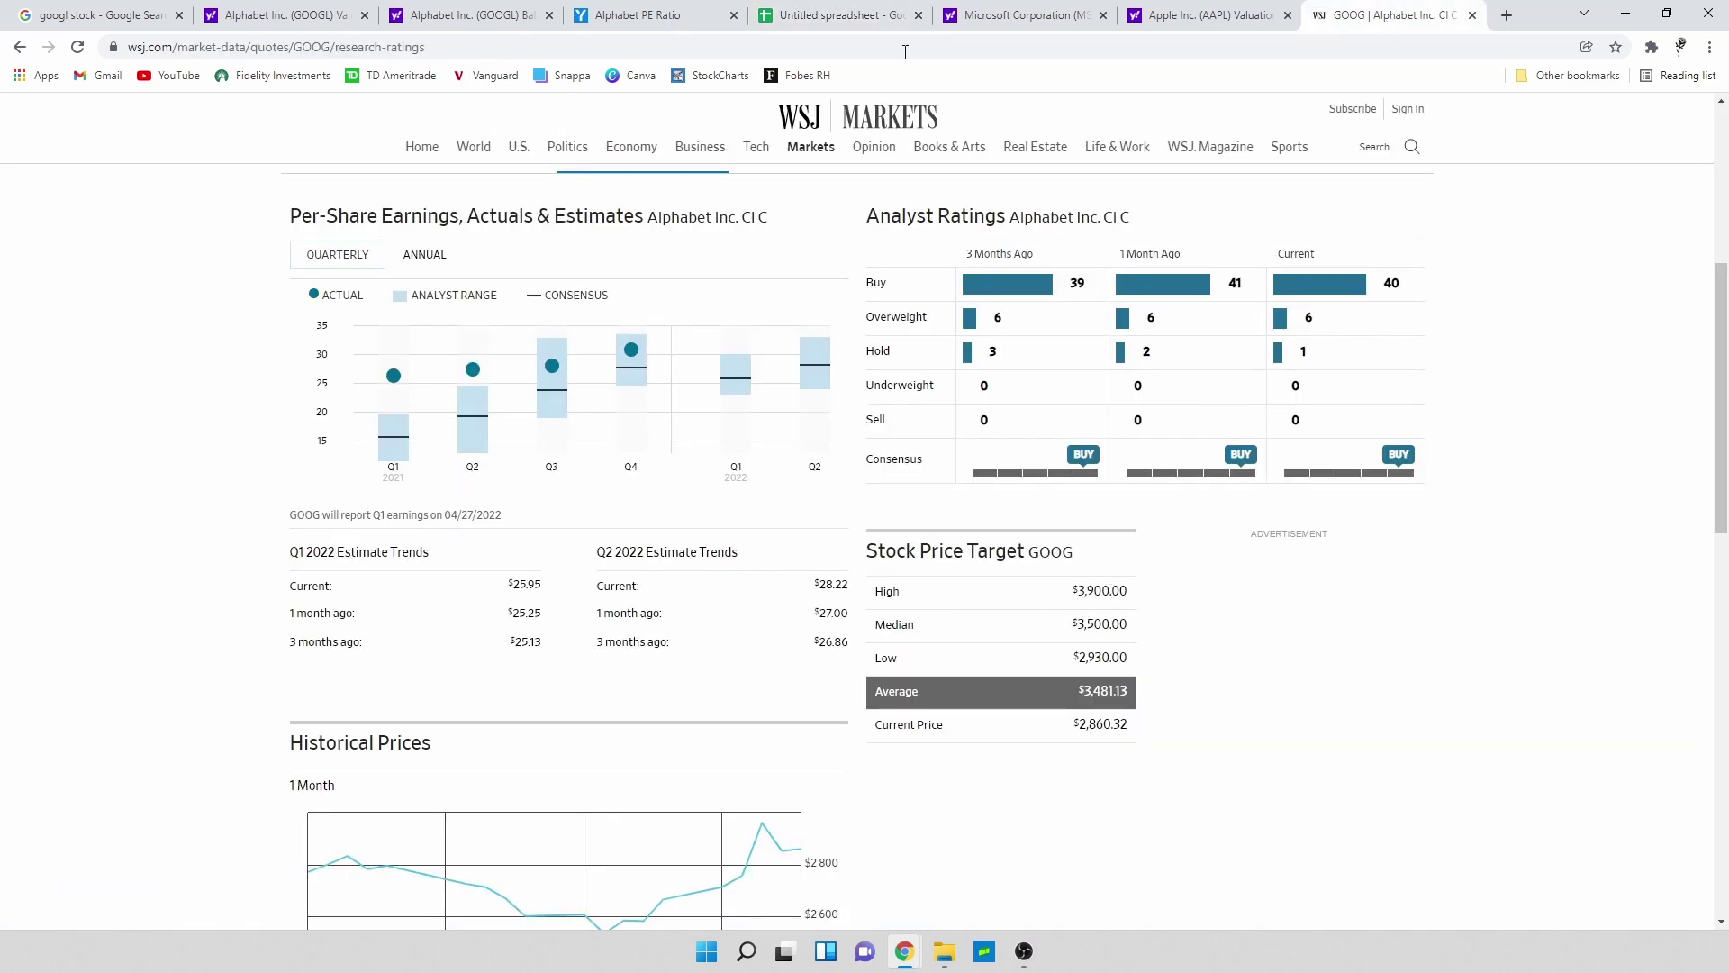
pyautogui.click(844, 15)
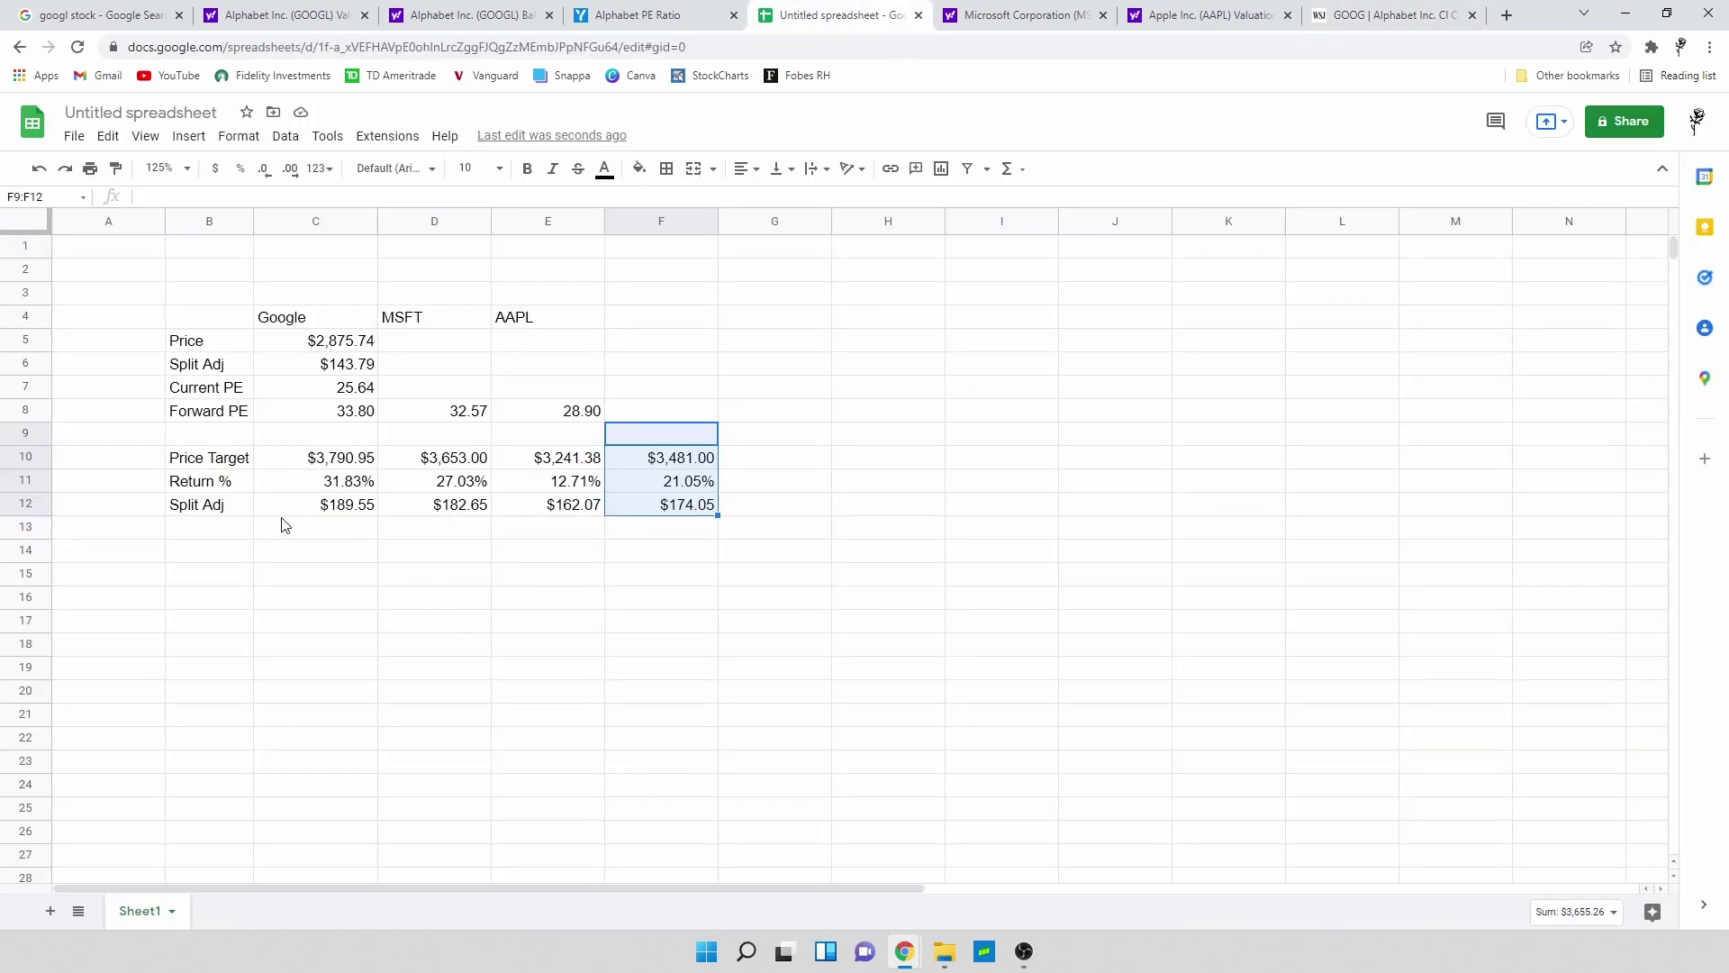